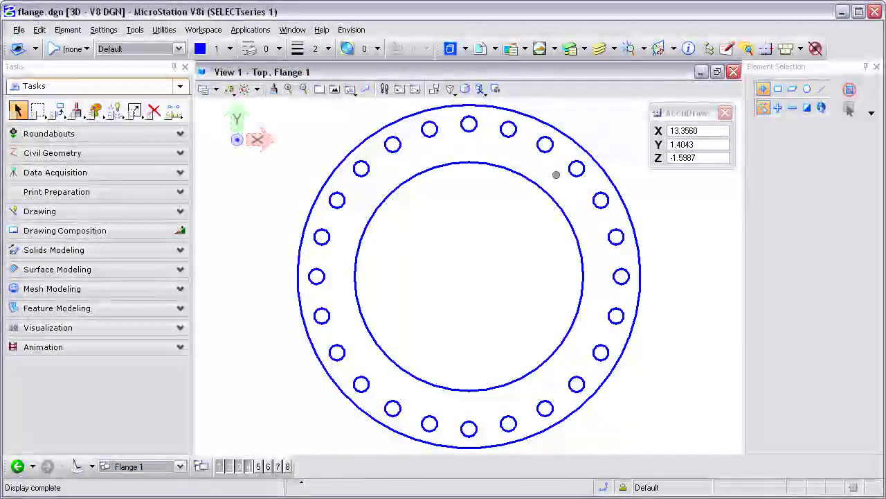
# Tilt the flange into an oblique view with dynamic rotation about the flange centre.
pyautogui.click(443, 241)
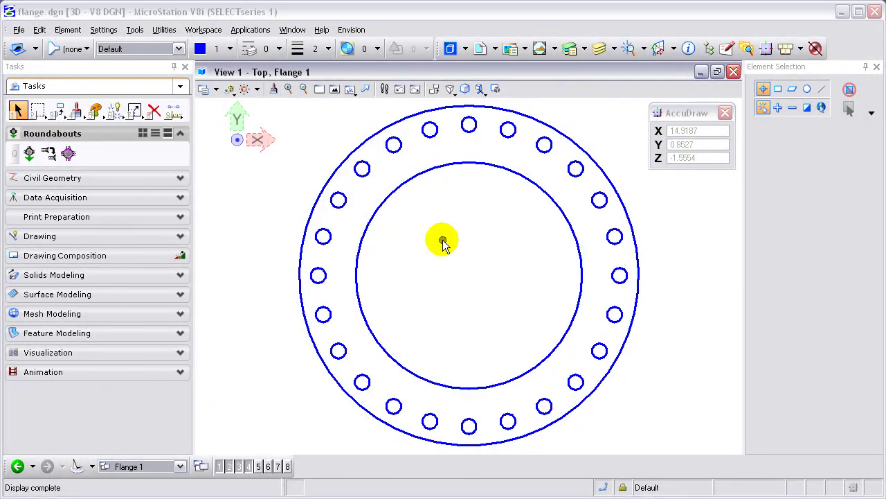
pyautogui.click(455, 250)
pyautogui.click(272, 148)
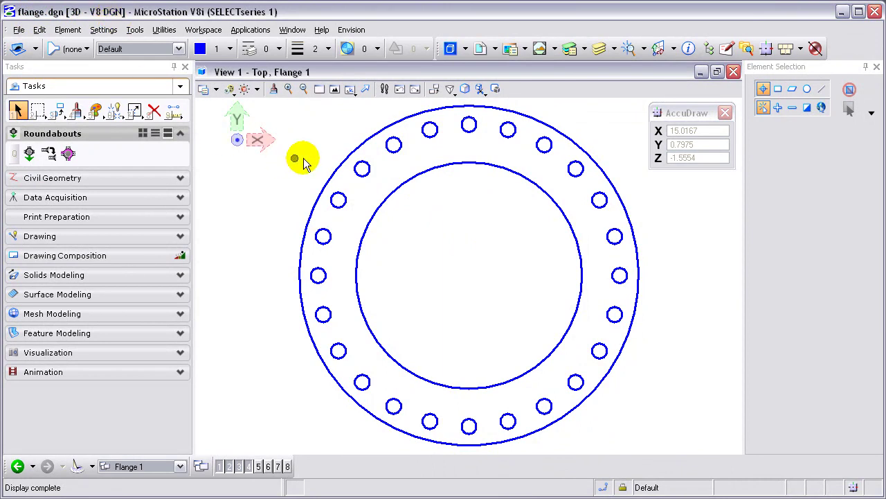
pyautogui.click(350, 90)
pyautogui.click(469, 275)
pyautogui.moveTo(451, 356); pyautogui.dragTo(475, 236)
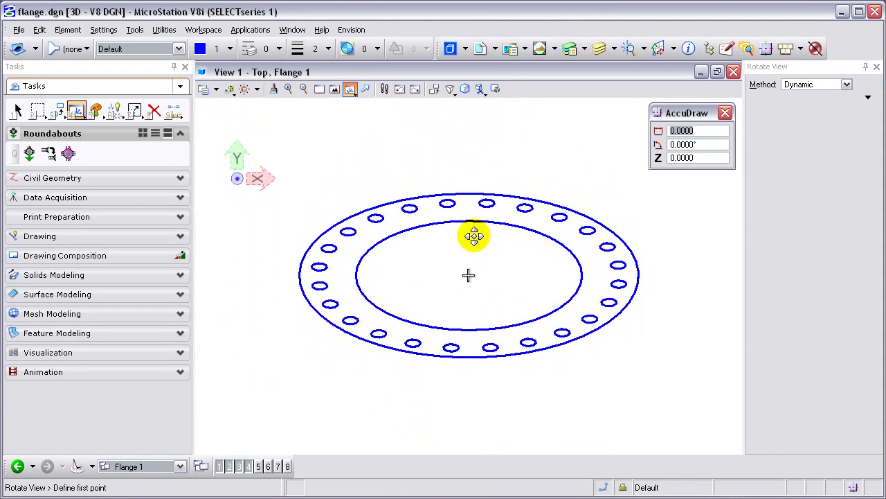
# Extrude the outer flange circle orthogonally by 0.1667 into a solid disc.
pyautogui.click(80, 275)
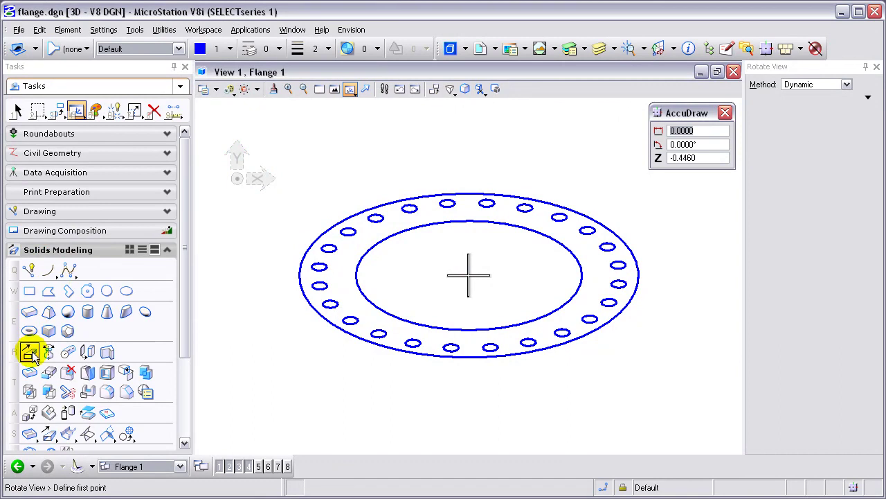
pyautogui.click(29, 352)
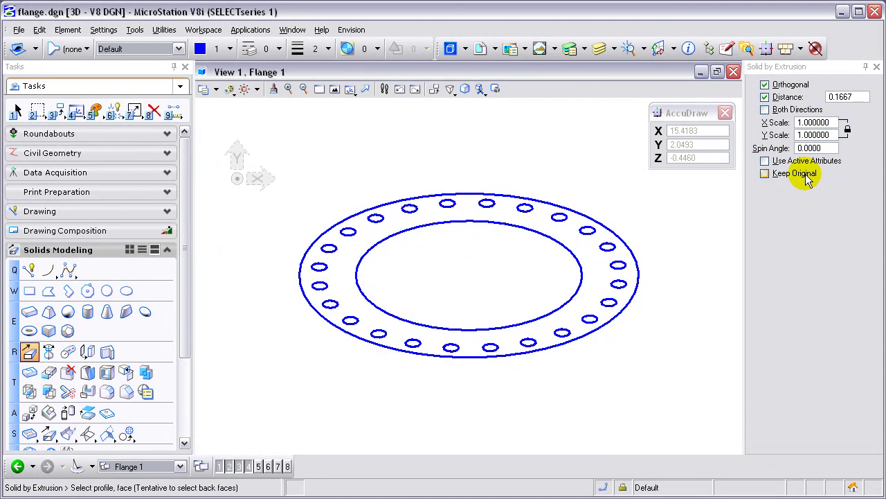
pyautogui.click(469, 358)
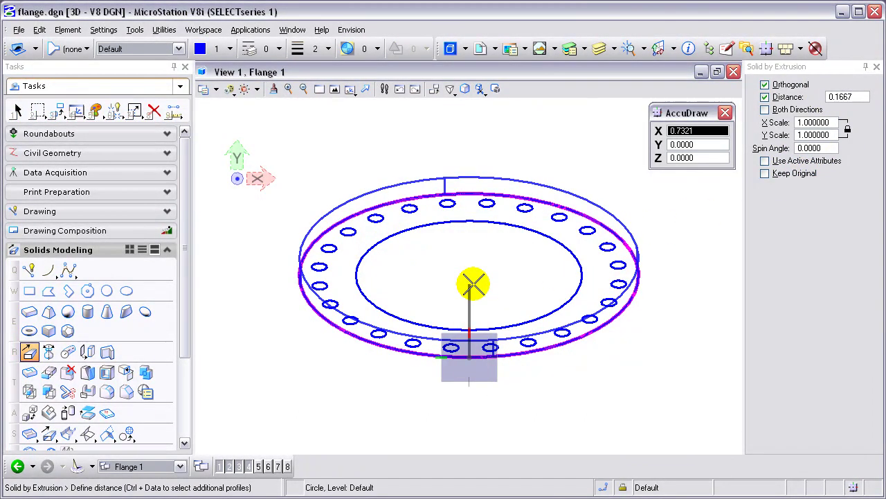
pyautogui.click(474, 284)
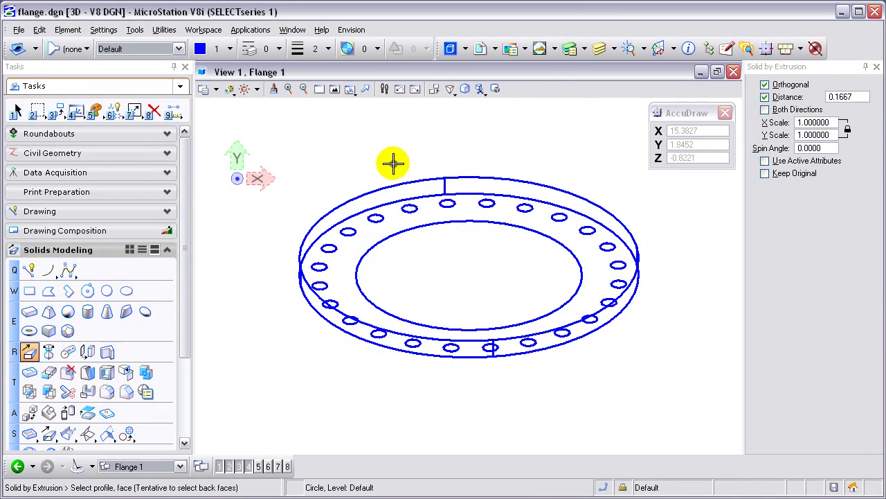
pyautogui.click(350, 90)
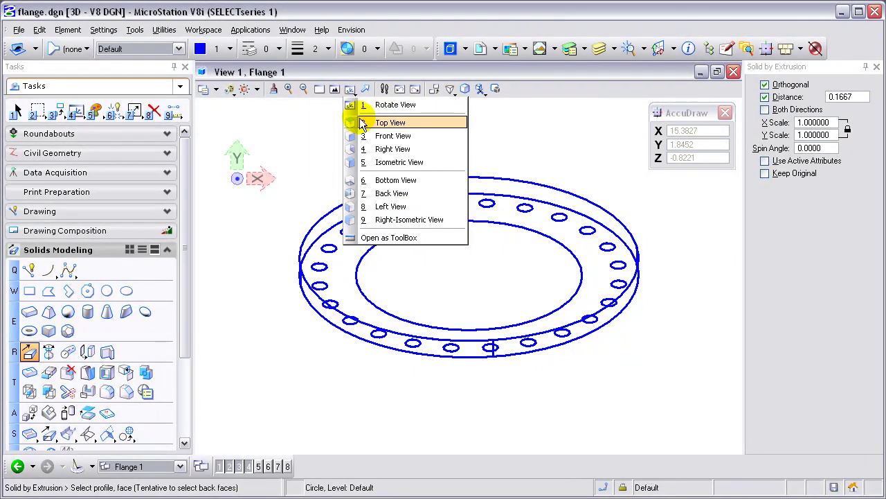
# Switch to Top view and select every flange circle except the outer solid.
pyautogui.click(358, 122)
pyautogui.click(469, 259)
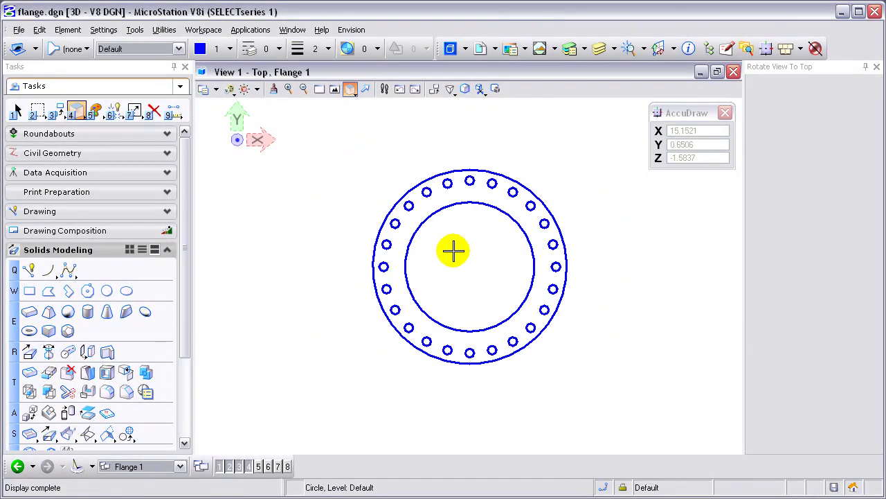
pyautogui.click(17, 112)
pyautogui.moveTo(595, 140); pyautogui.dragTo(335, 383)
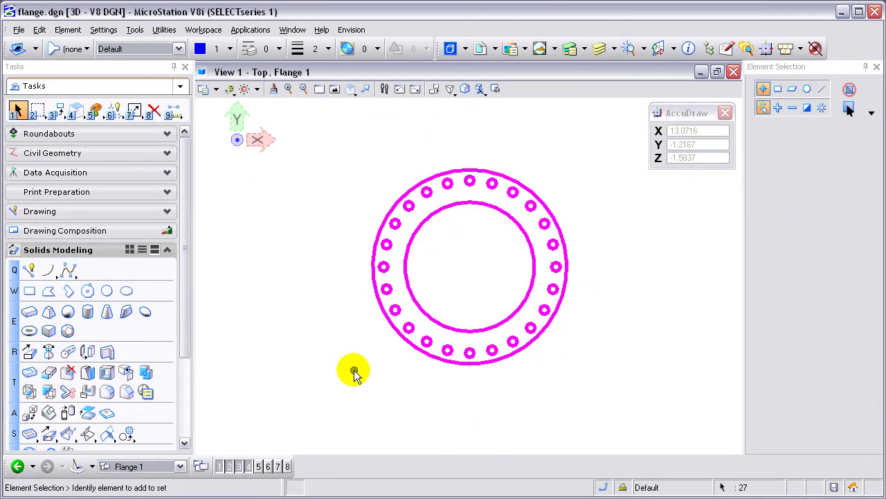
pyautogui.keyDown('ctrl'); pyautogui.click(438, 359); pyautogui.keyUp('ctrl')
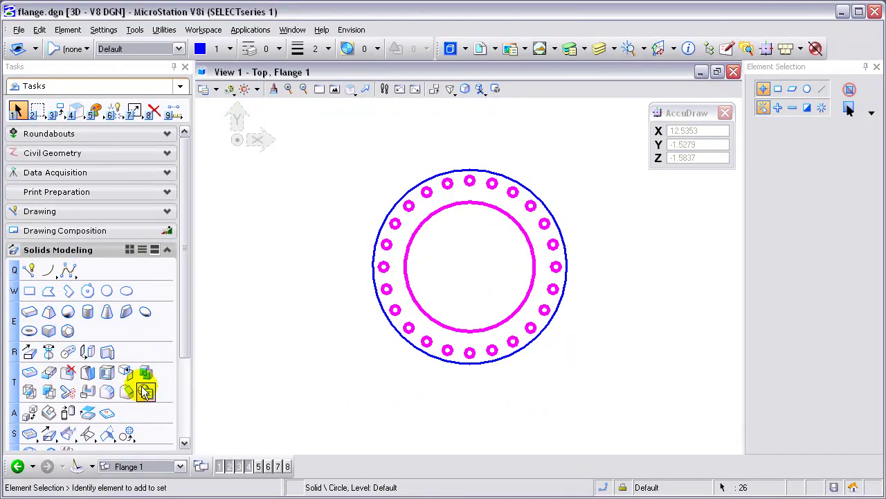
# Start Cut Solids by Curves with direction Both and mode Through.
pyautogui.click(89, 392)
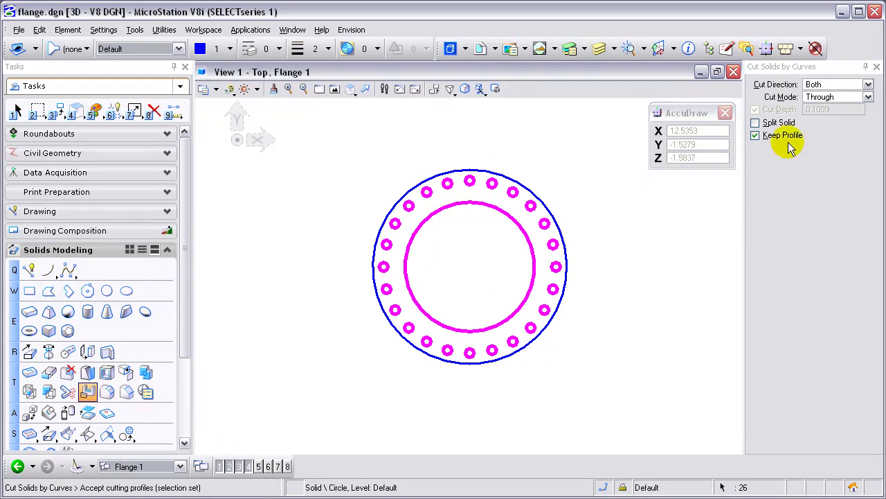
pyautogui.click(824, 85)
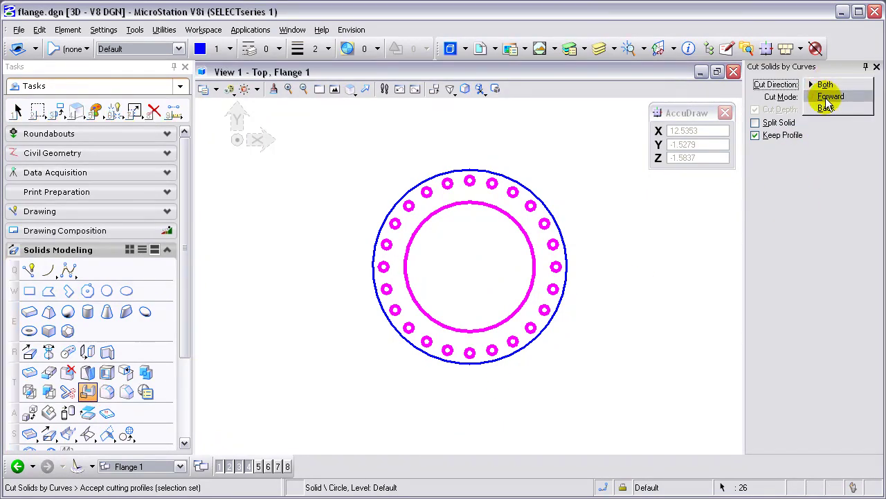
pyautogui.click(825, 86)
pyautogui.click(824, 97)
pyautogui.click(829, 109)
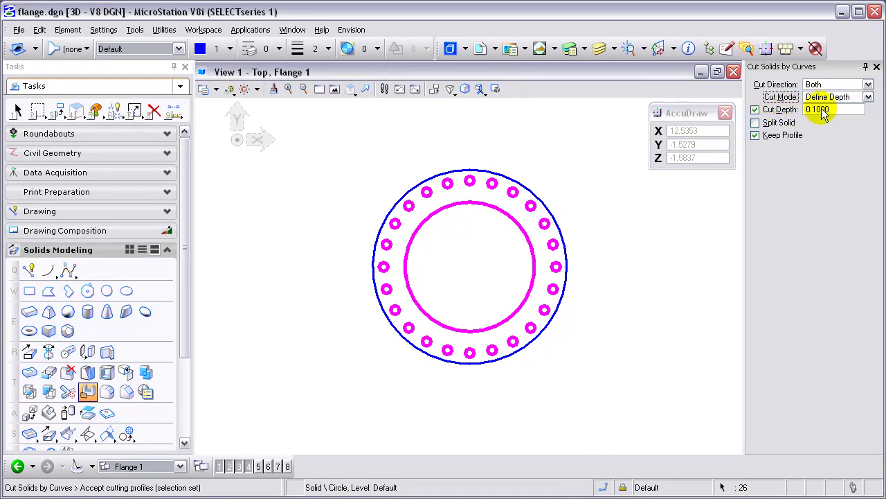
pyautogui.click(823, 98)
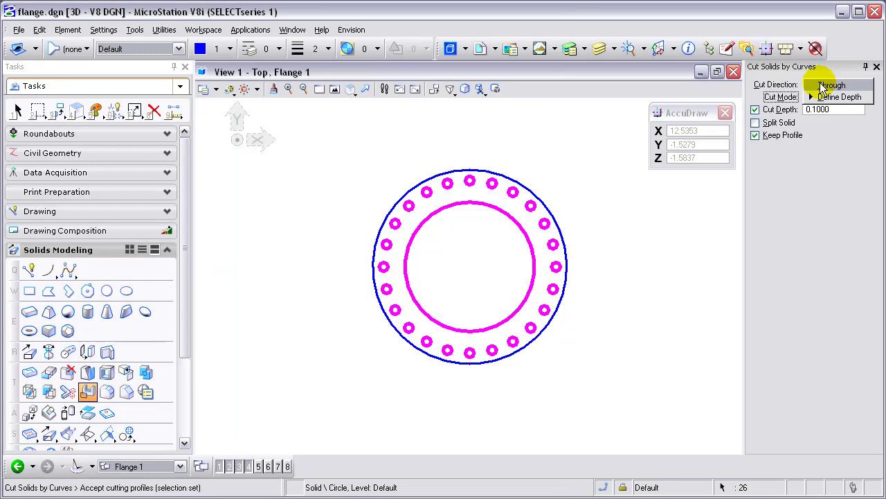
pyautogui.click(830, 85)
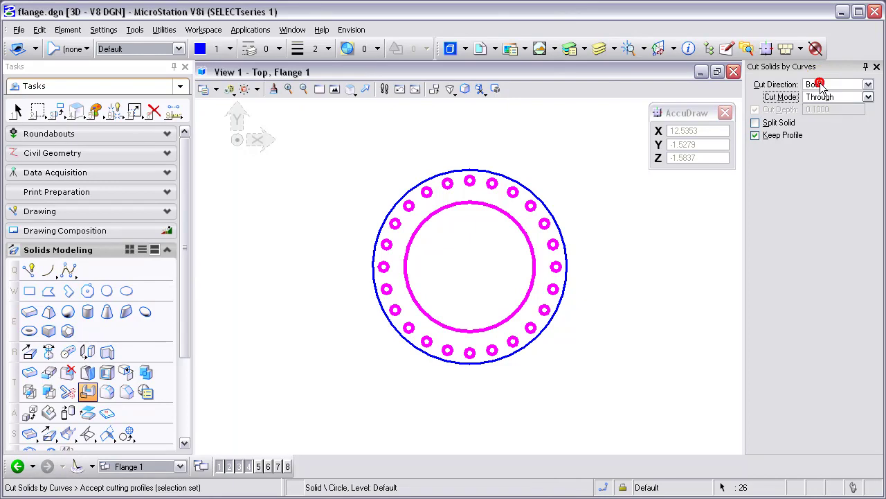
# Turn off Keep Profile and cut the bore and bolt holes through the flange solid.
pyautogui.click(756, 135)
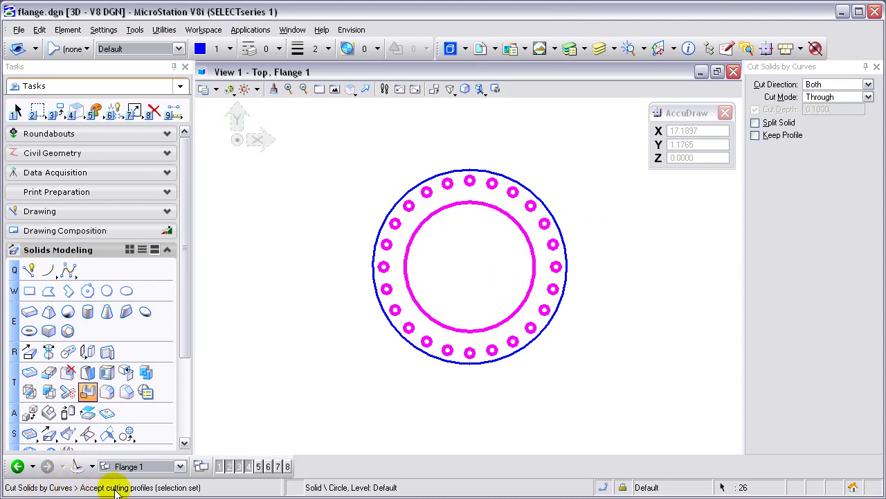
pyautogui.click(316, 358)
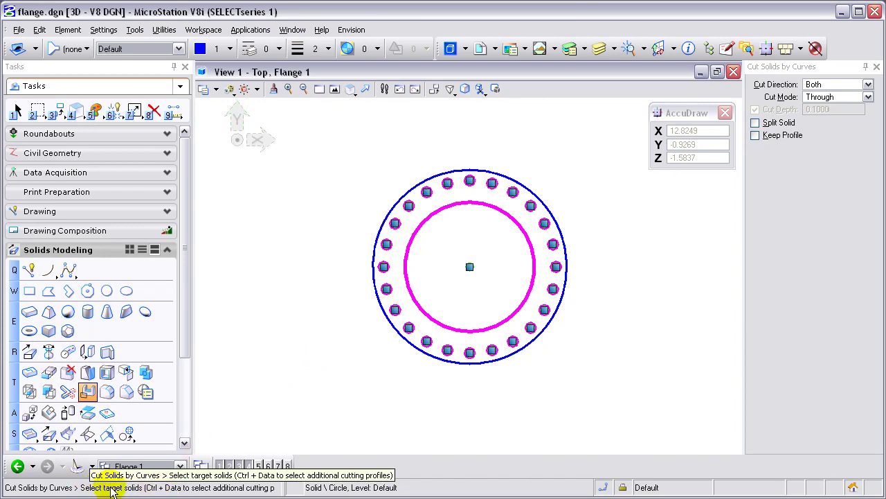
pyautogui.click(434, 356)
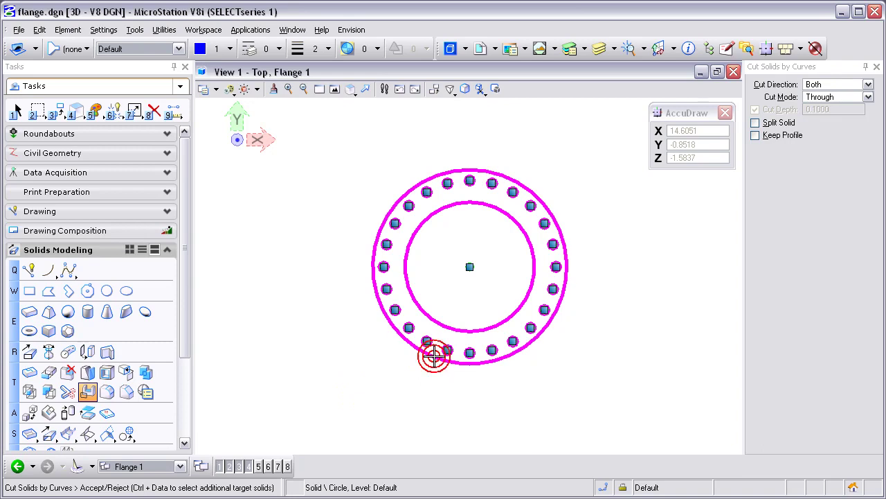
pyautogui.click(395, 361)
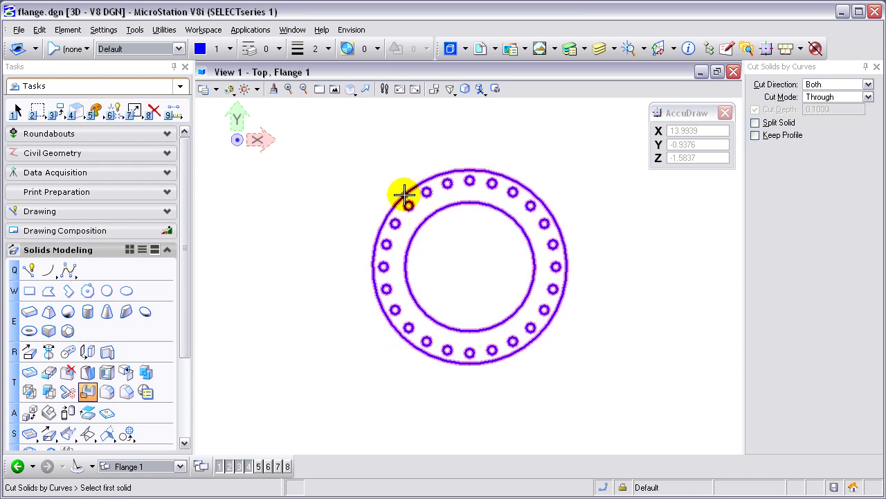
# Switch to Isometric view and fit the whole flange in the view.
pyautogui.click(352, 90)
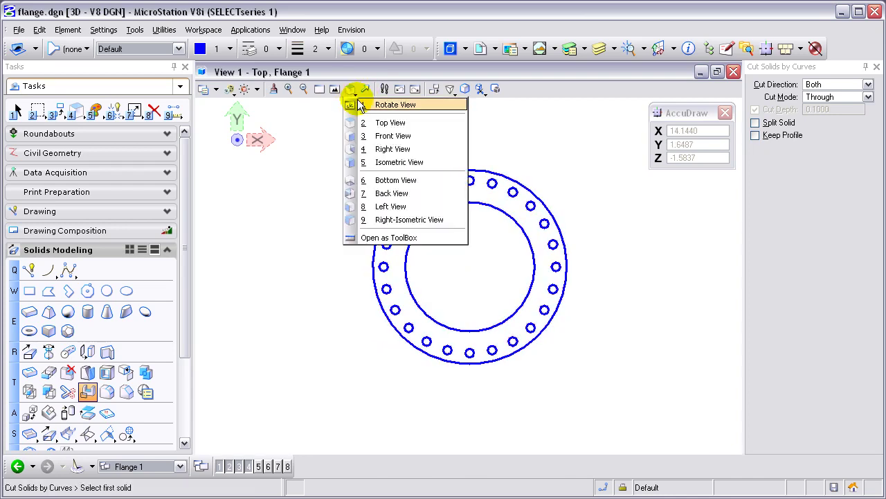
pyautogui.click(386, 162)
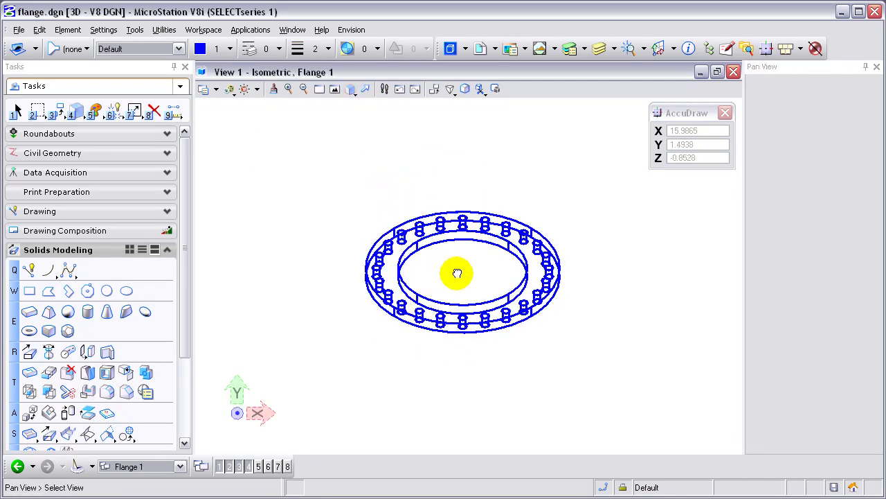
pyautogui.click(457, 271)
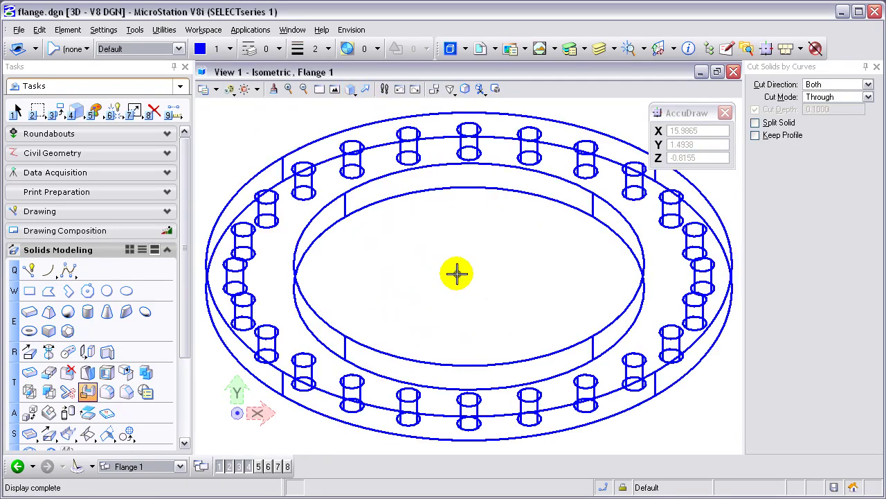
# Set the view's display style to Illustration With Shadows.
pyautogui.click(204, 89)
pyautogui.click(284, 146)
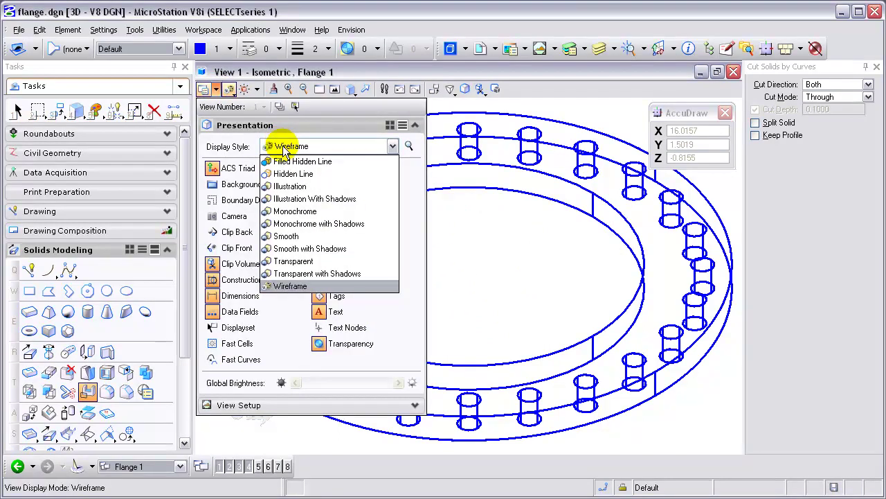
pyautogui.click(298, 199)
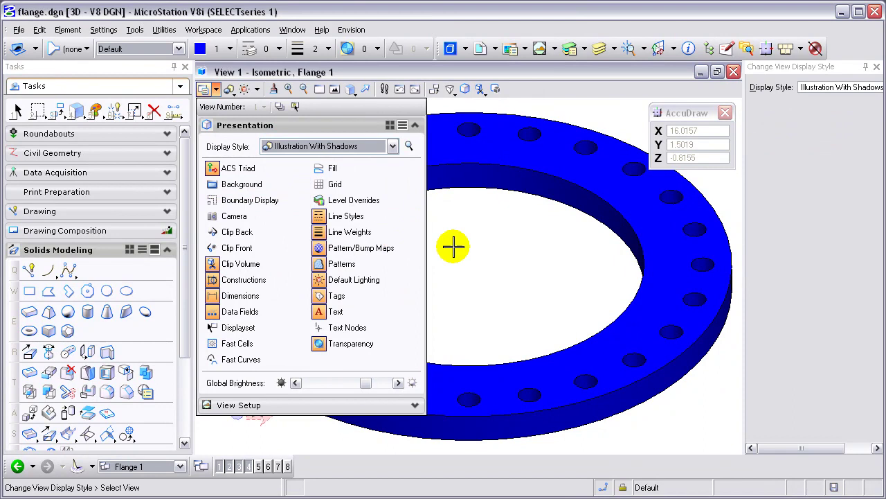
pyautogui.click(474, 257)
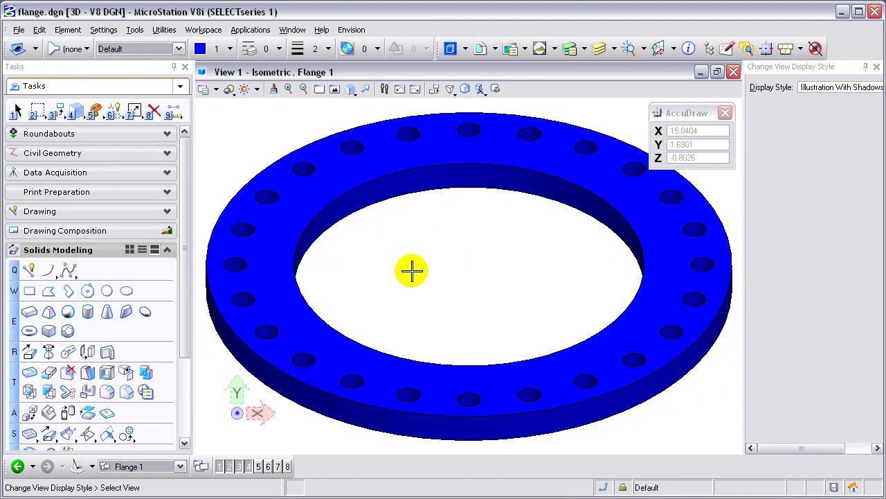
# Chamfer the flange's outer edge and inner bore edge at distance 0.05.
pyautogui.click(128, 392)
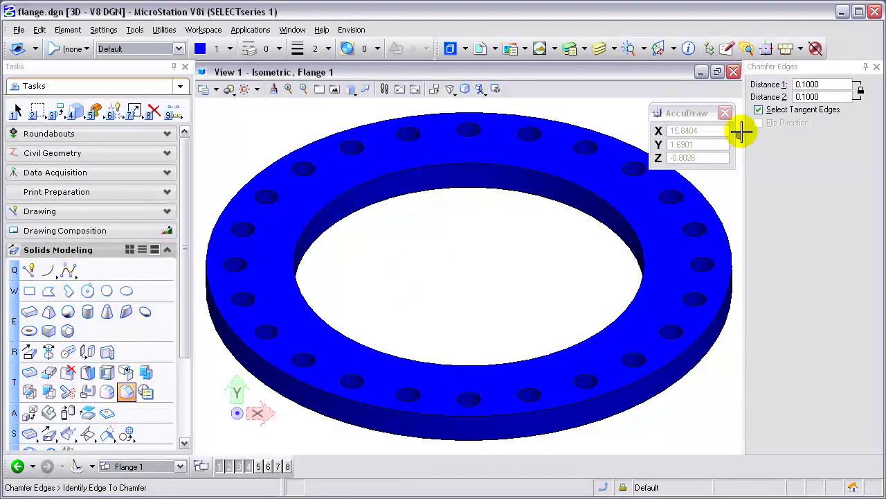
pyautogui.click(809, 84)
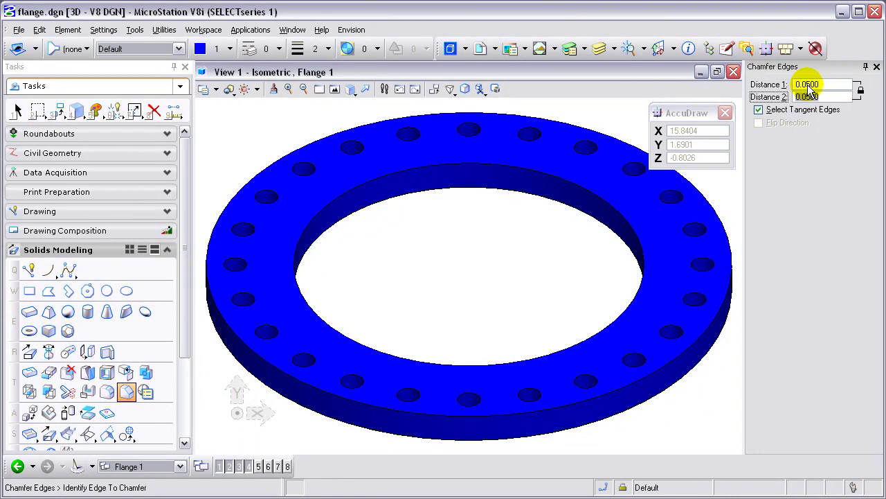
pyautogui.click(461, 416)
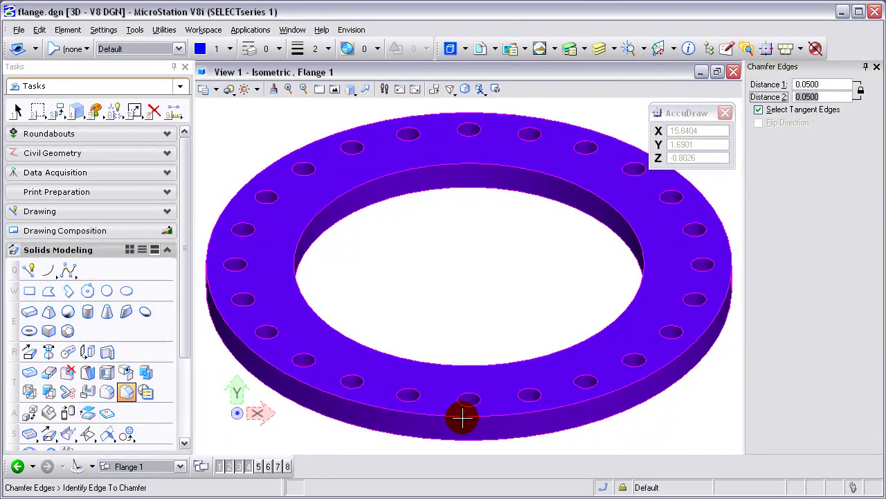
pyautogui.click(462, 415)
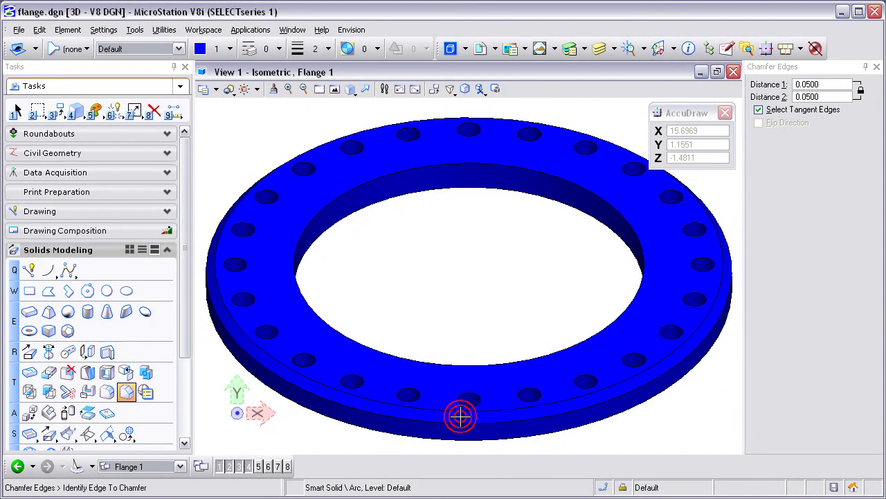
pyautogui.click(431, 361)
pyautogui.click(431, 362)
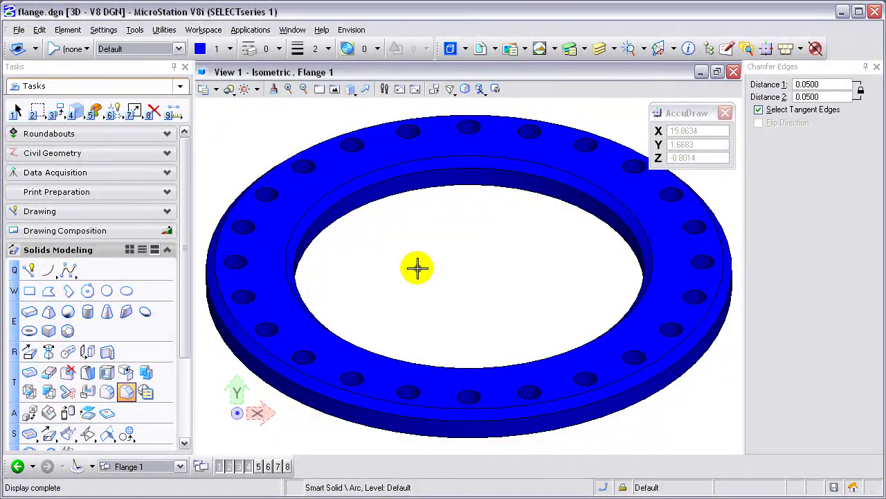
pyautogui.click(465, 50)
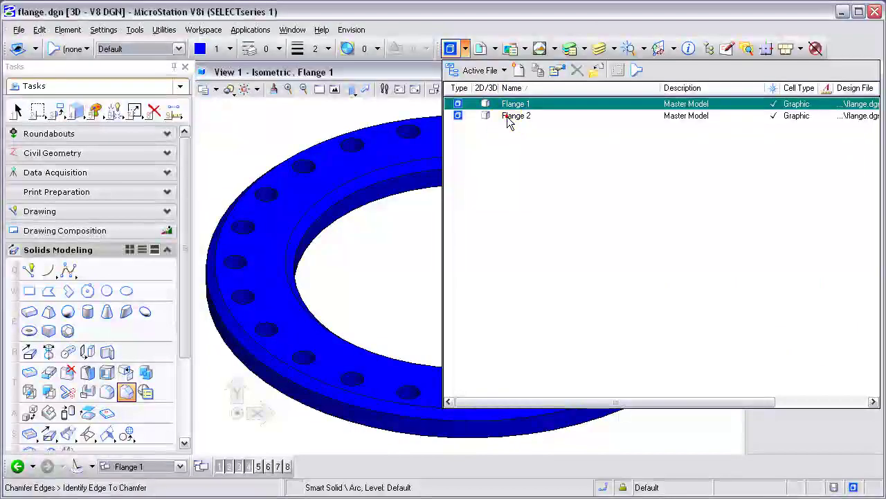
# Activate the Flange 2 model and pan left to bring its side profile into view.
pyautogui.doubleClick(508, 116)
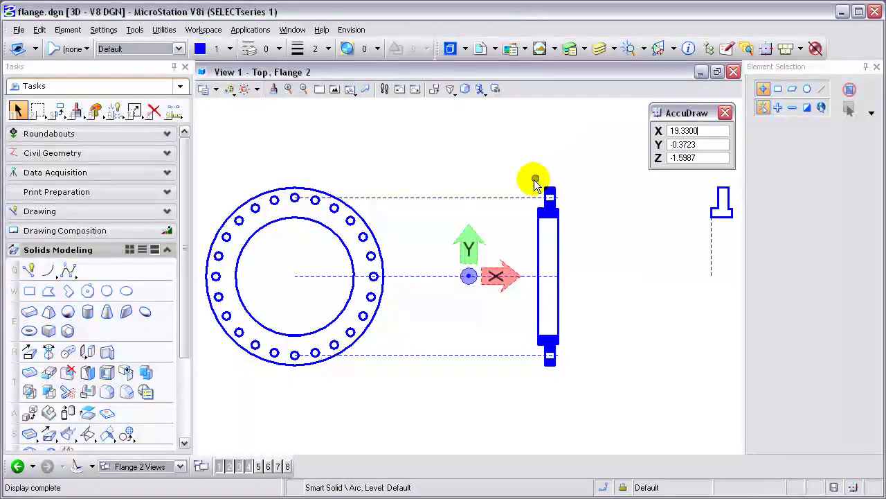
pyautogui.moveTo(566, 231)
pyautogui.mouseDown(button='middle')
pyautogui.moveTo(615, 234)
pyautogui.moveTo(445, 225)
pyautogui.mouseUp(button='middle')
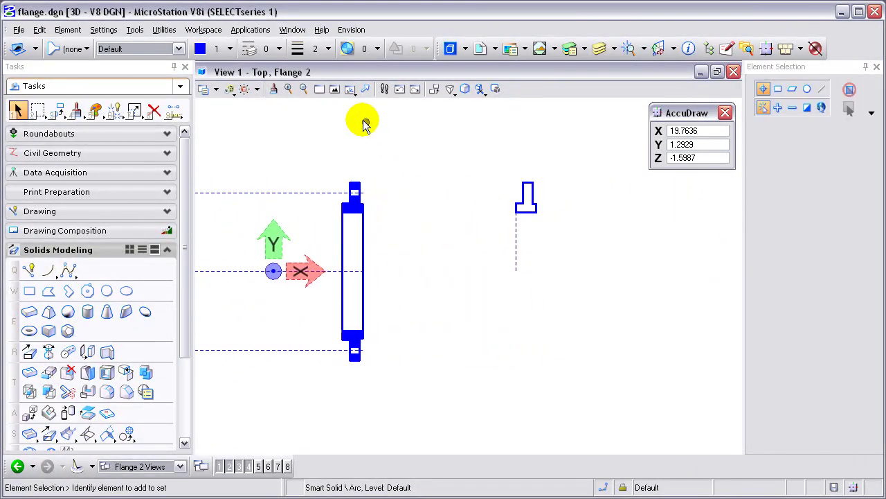
pyautogui.click(348, 89)
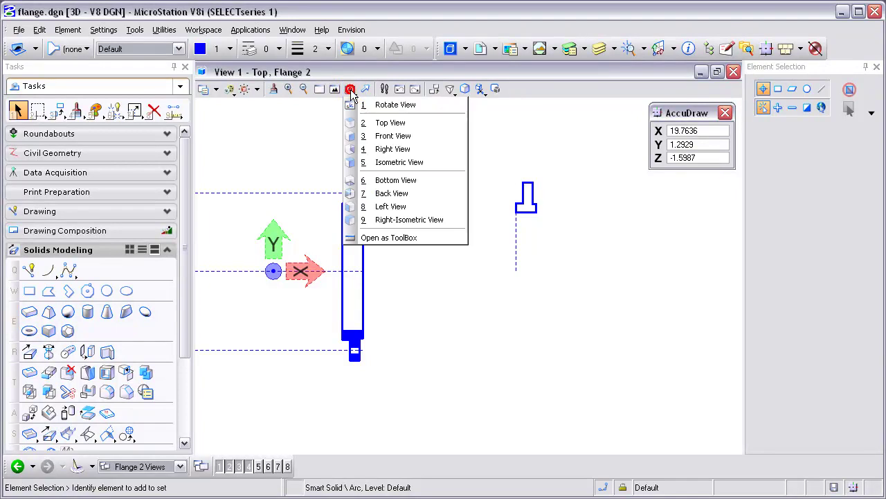
# Turn View 1 to Isometric and select the profile with its dashed centre line.
pyautogui.click(393, 162)
pyautogui.scroll(3, 522, 257)
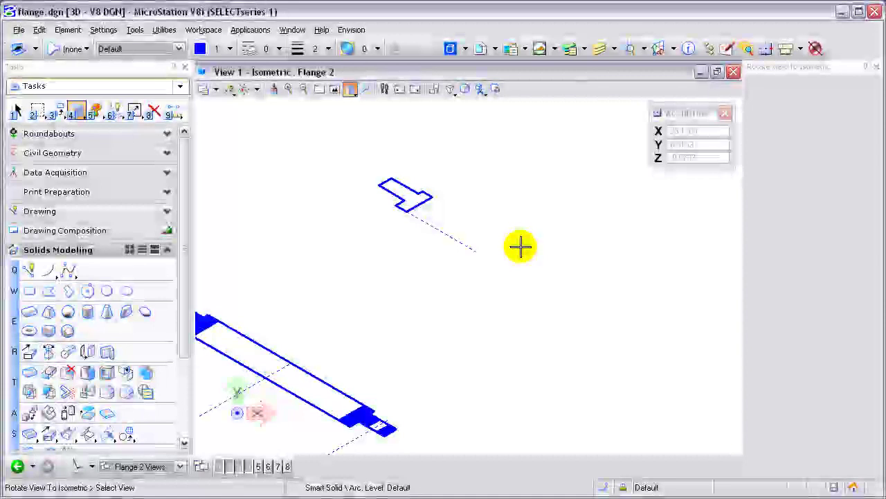
pyautogui.press('3')
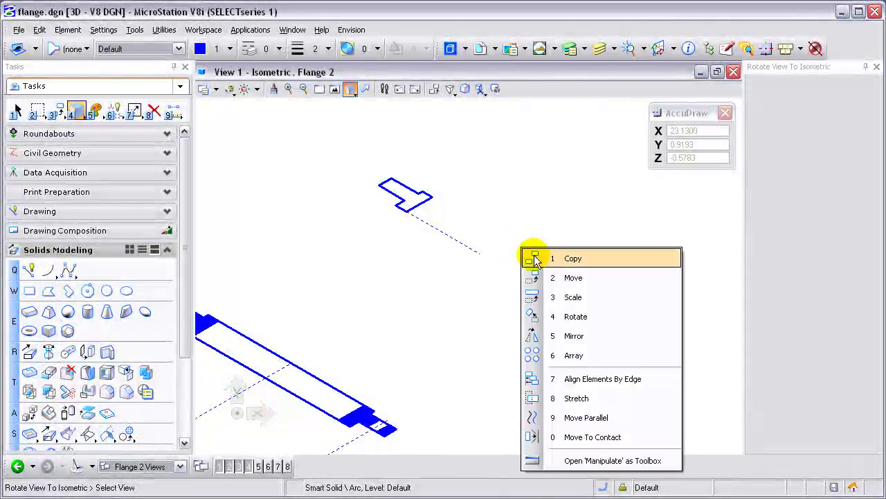
pyautogui.click(568, 317)
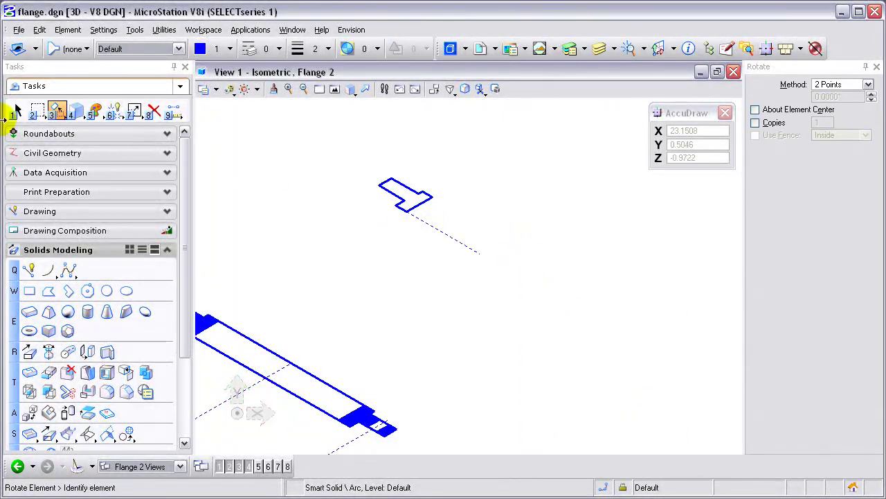
pyautogui.click(17, 111)
pyautogui.moveTo(548, 162); pyautogui.dragTo(333, 271)
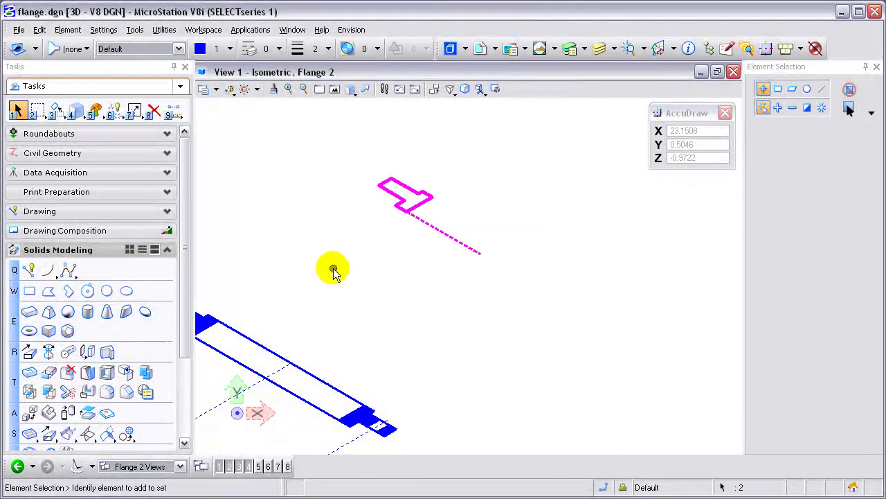
# Rotate the selected profile and line 90° upright in the front plane about the line's end.
pyautogui.press('3')
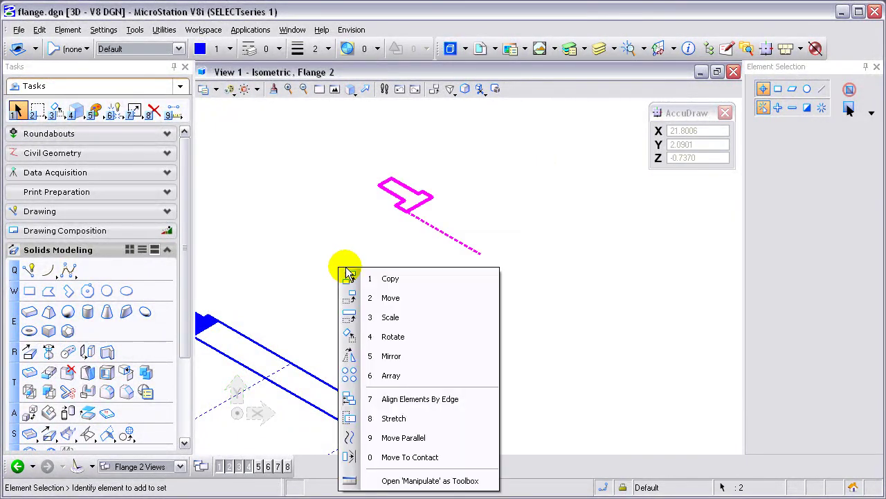
pyautogui.click(410, 333)
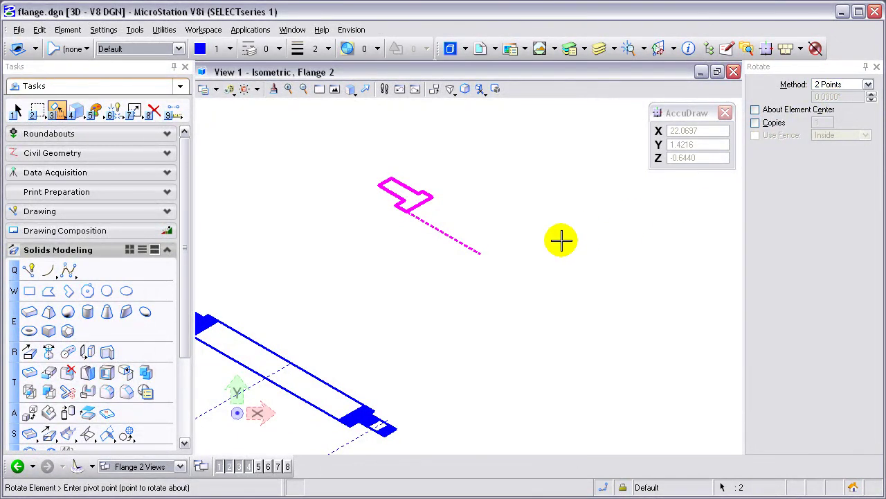
pyautogui.click(480, 254)
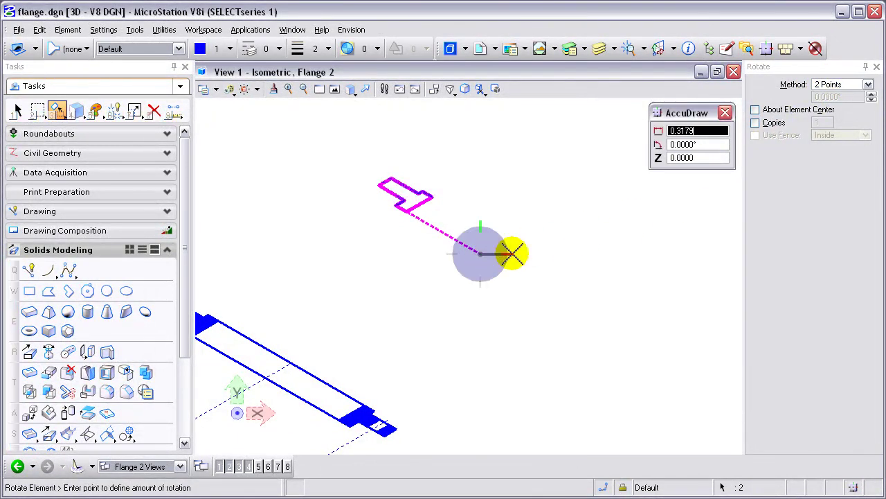
pyautogui.press('f')
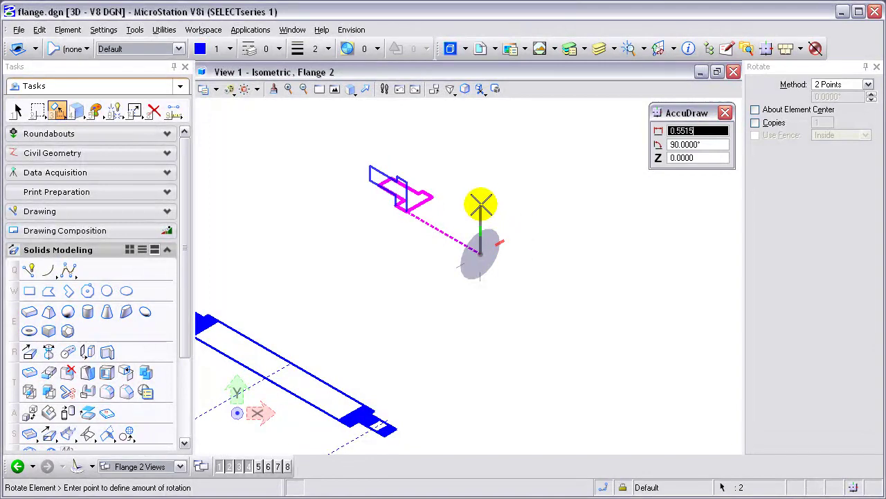
pyautogui.click(480, 205)
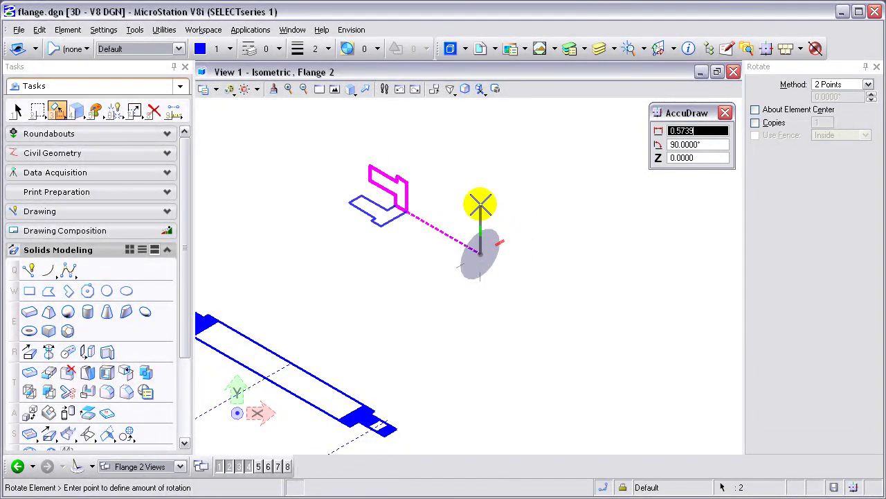
pyautogui.rightClick(481, 204)
pyautogui.scroll(-2, 481, 200)
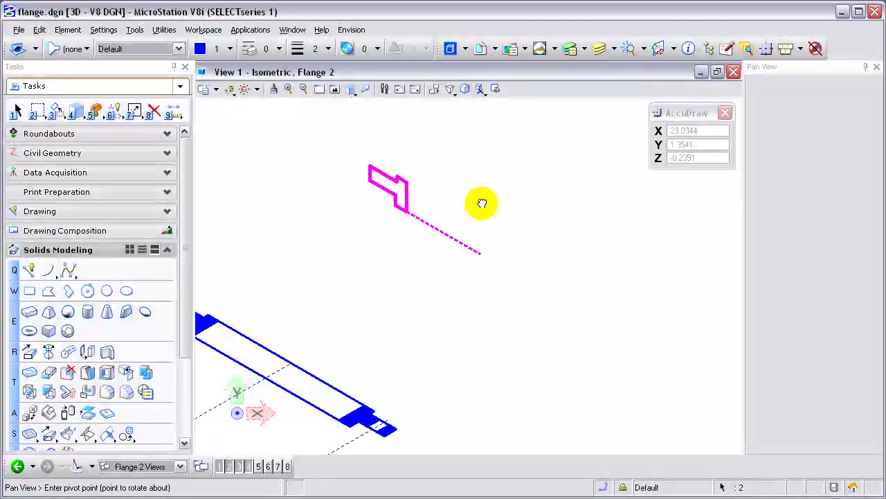
pyautogui.moveTo(593, 188); pyautogui.dragTo(404, 300, button='middle')
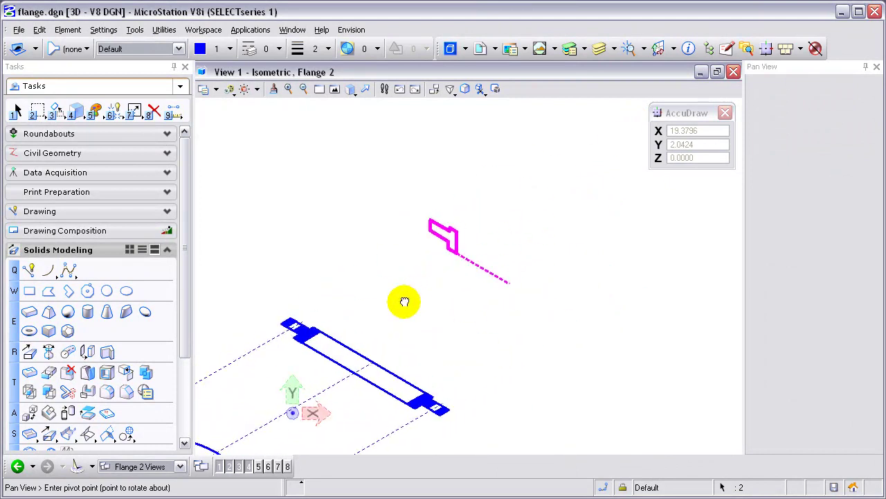
pyautogui.rightClick(376, 253)
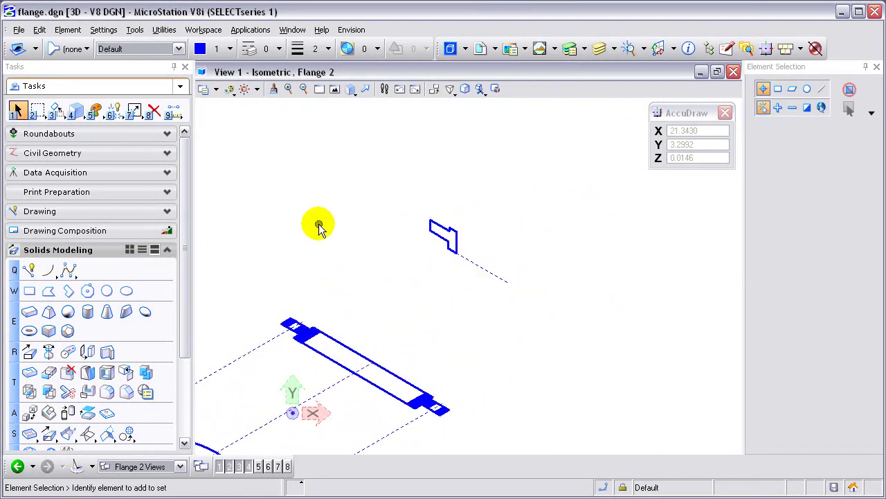
# Revolve the upright profile 360° about a two-point vertical axis, without keeping the original.
pyautogui.click(47, 353)
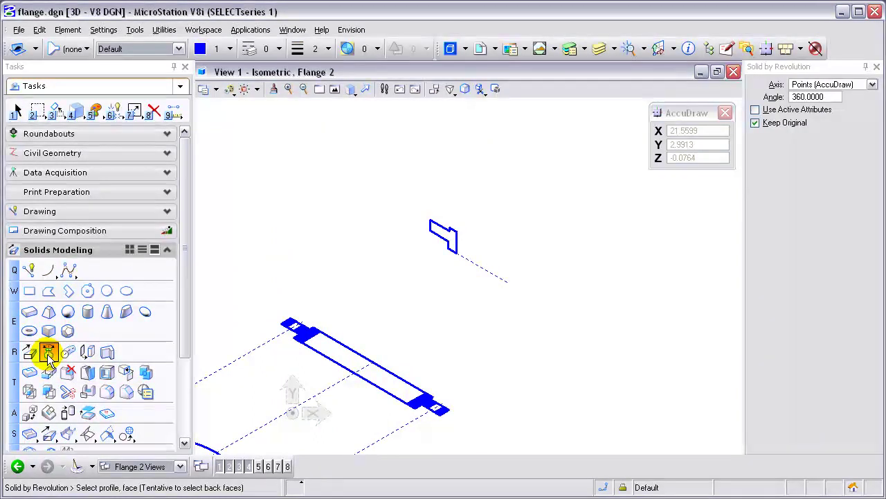
pyautogui.click(817, 85)
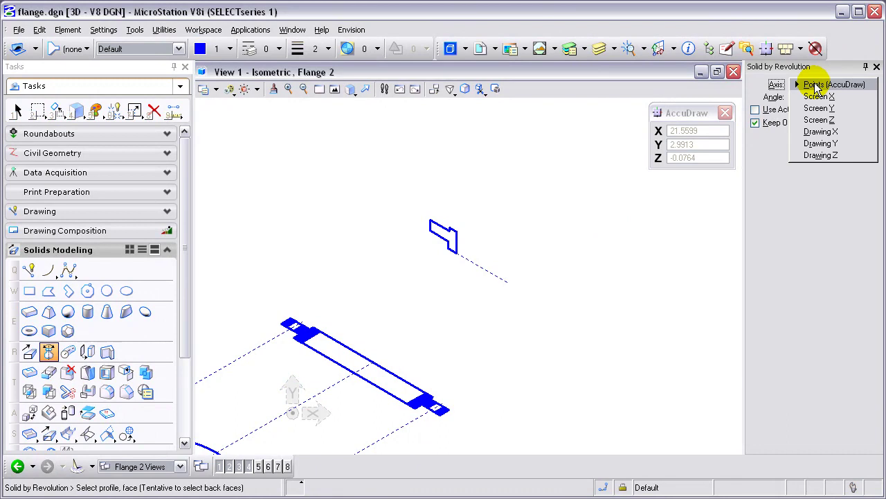
pyautogui.click(816, 85)
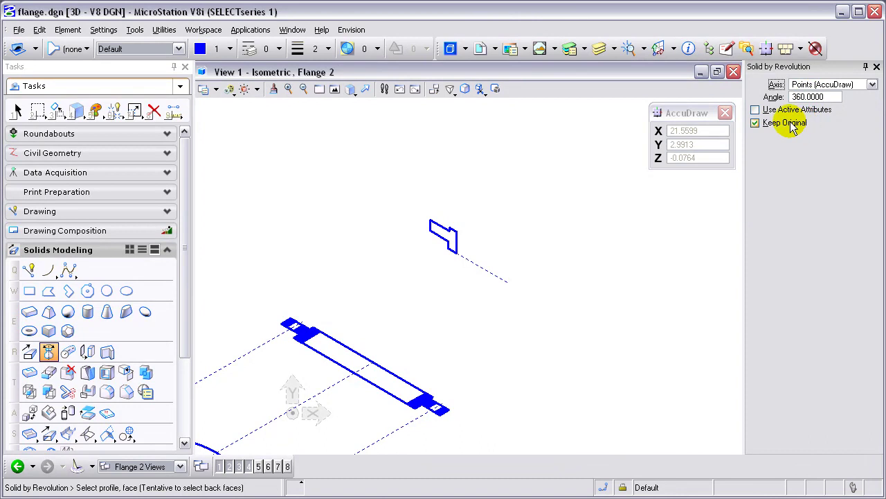
pyautogui.click(756, 122)
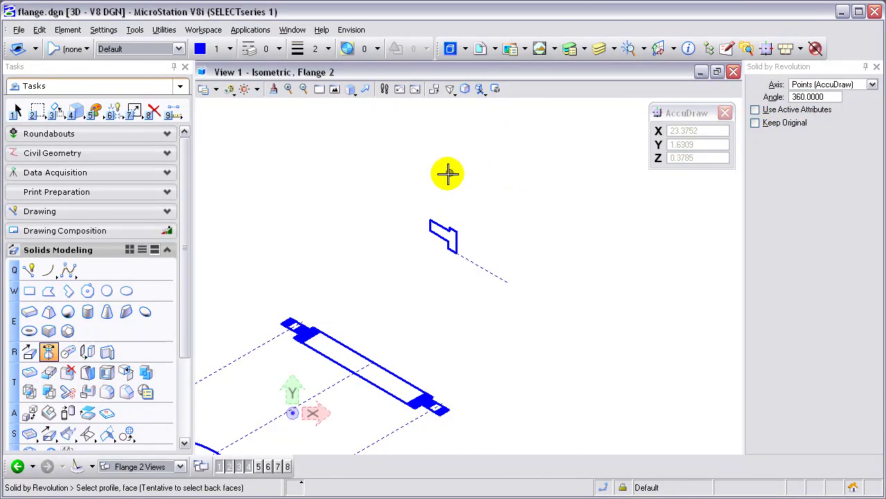
pyautogui.click(455, 251)
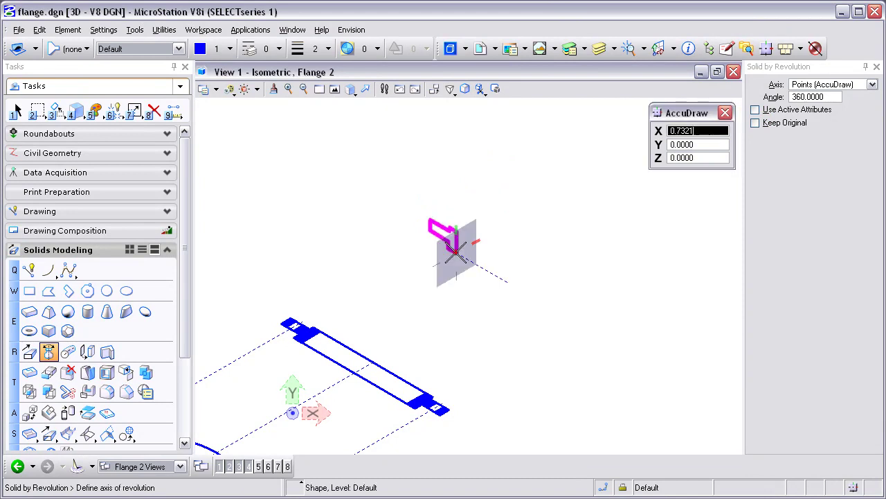
pyautogui.click(508, 281)
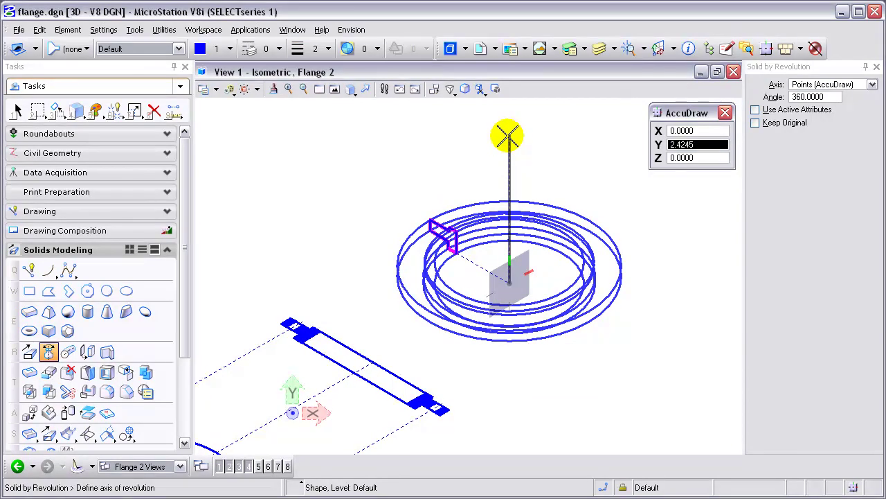
pyautogui.click(508, 136)
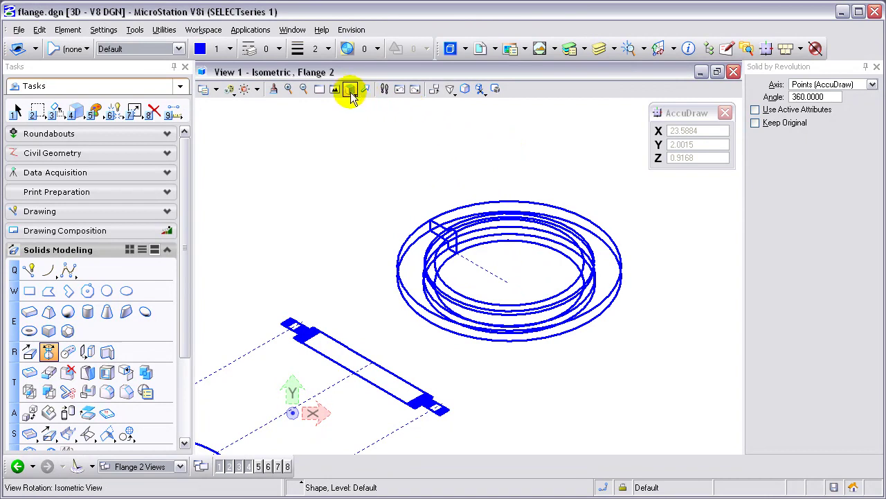
# Set the Flange 2 view's display style to Illustration With Shadows.
pyautogui.click(205, 89)
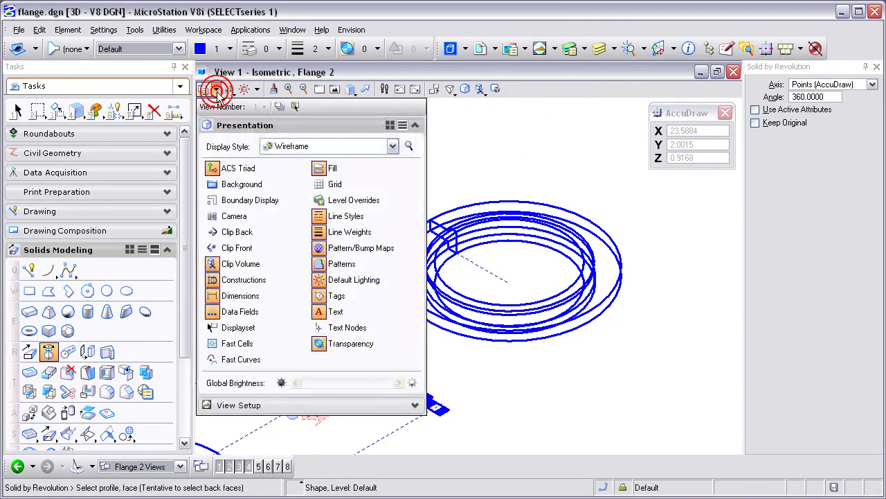
pyautogui.click(295, 150)
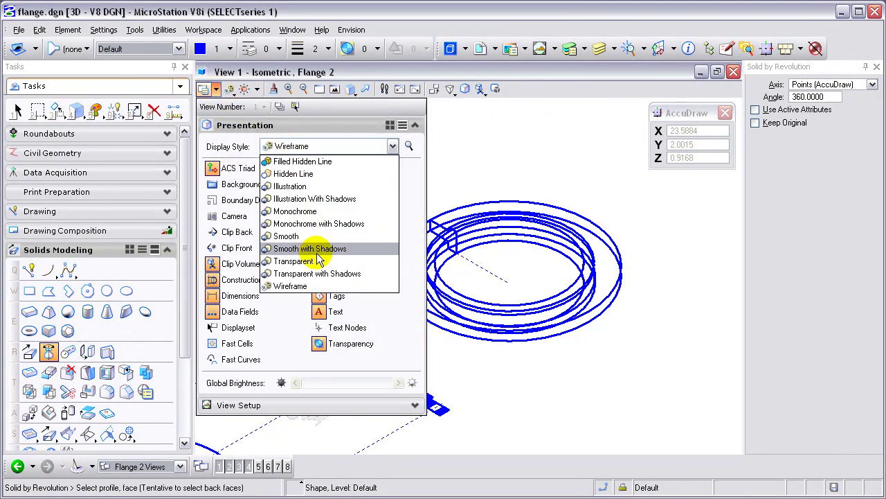
pyautogui.click(315, 199)
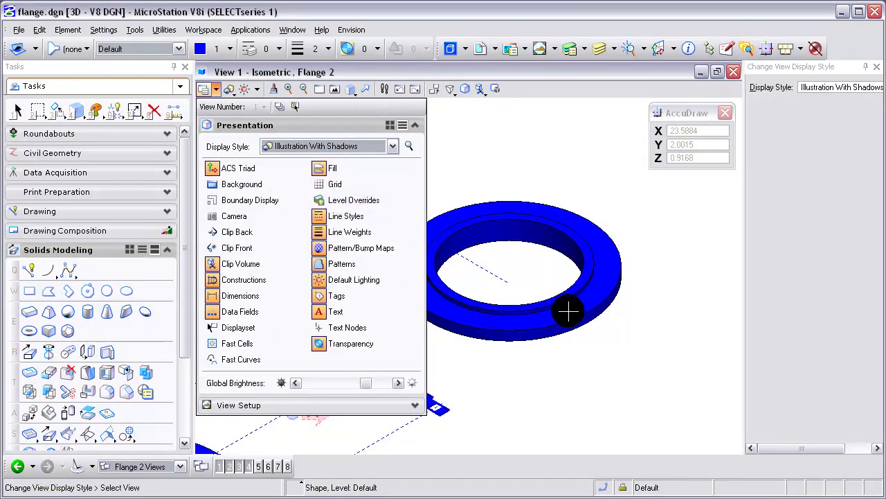
pyautogui.click(525, 277)
# Fit all elements, both flanges and the profile, into the view.
pyautogui.scroll(5, 621, 187)
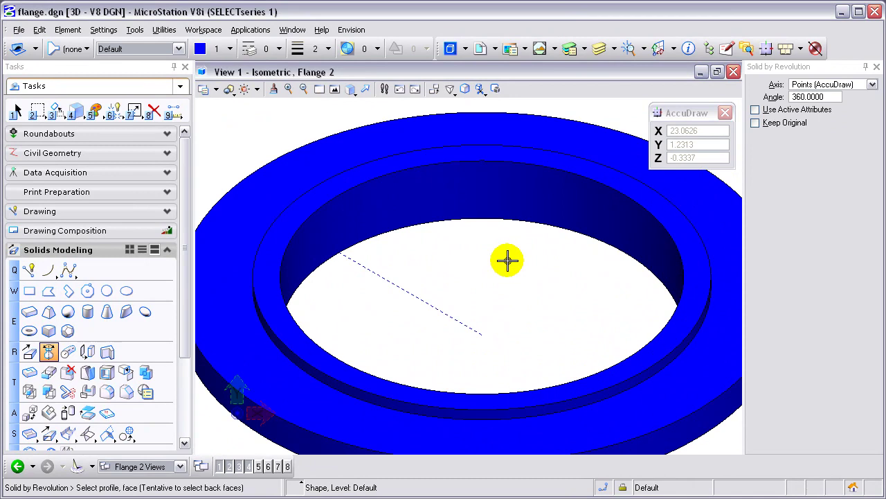
pyautogui.middleClick(510, 257)
pyautogui.middleClick(510, 257)
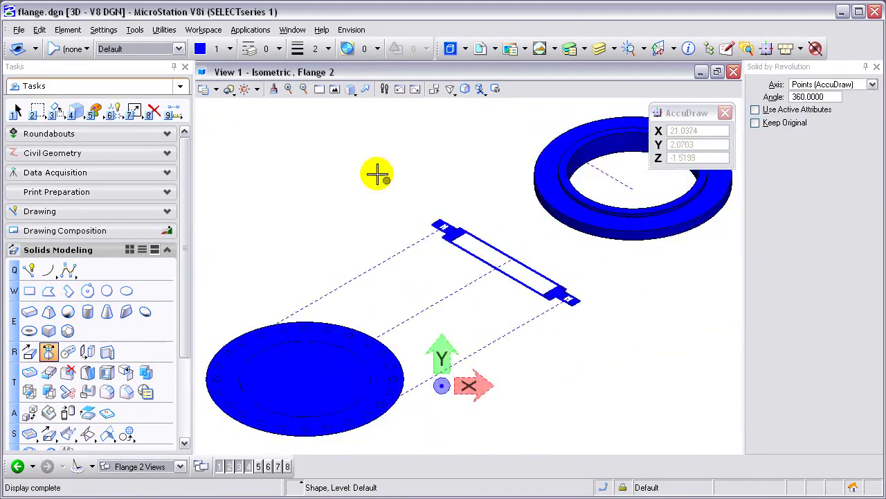
pyautogui.click(350, 93)
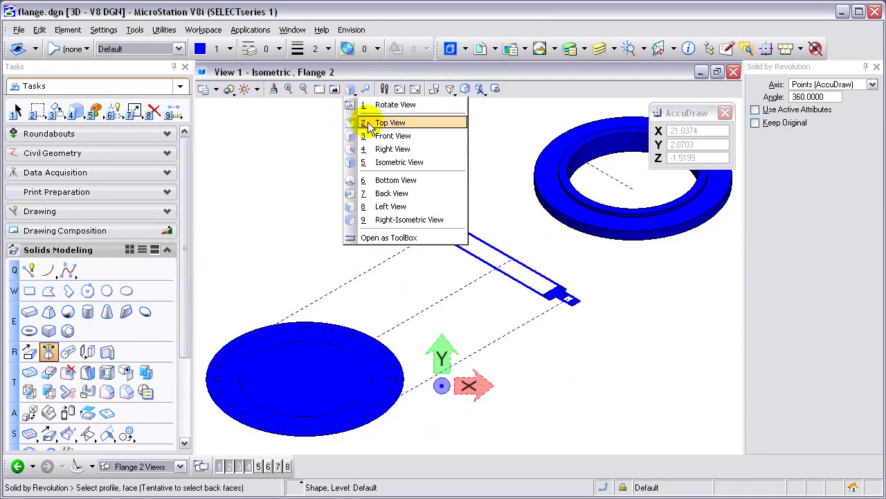
# Switch to Top view and set the display style to Wireframe.
pyautogui.click(364, 120)
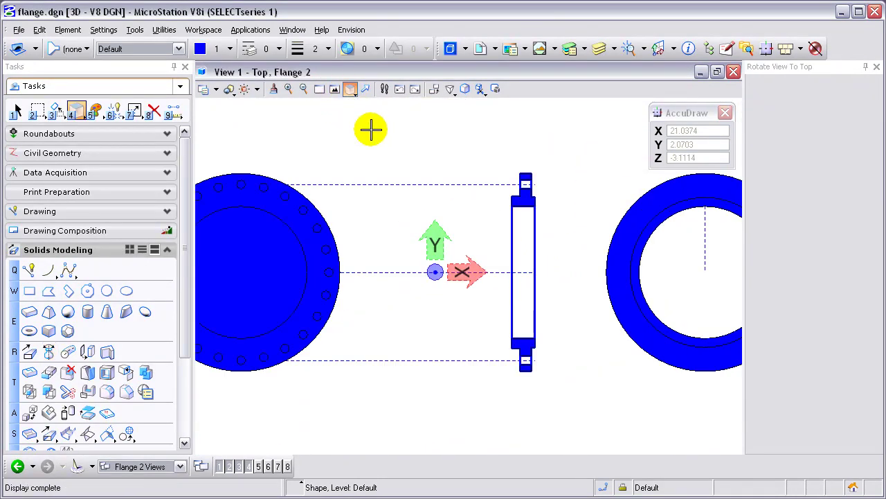
pyautogui.click(212, 89)
pyautogui.click(298, 149)
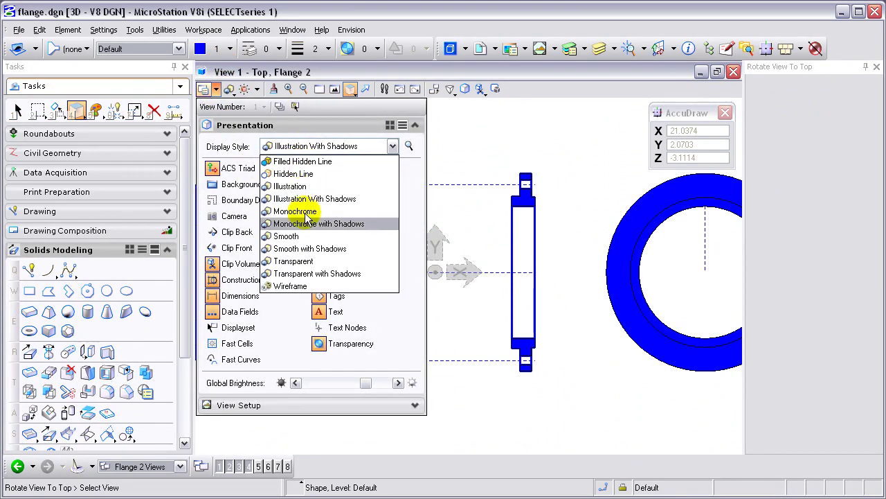
pyautogui.click(302, 289)
pyautogui.scroll(-1, 459, 281)
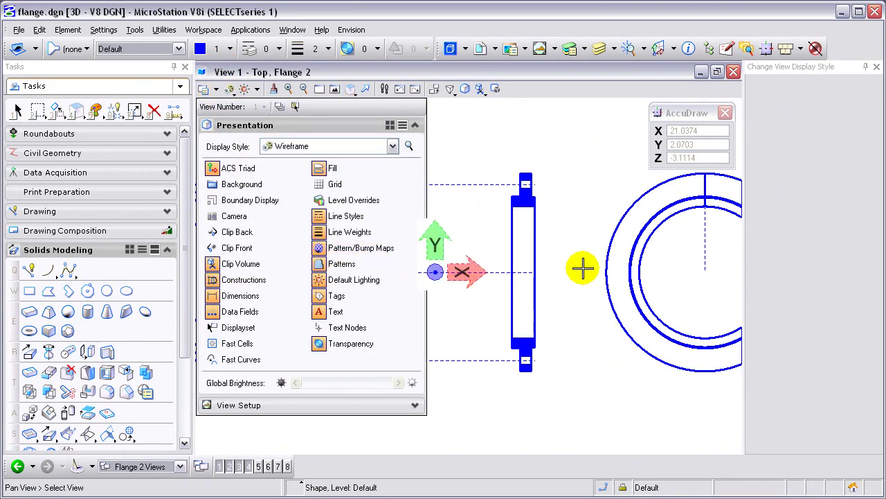
pyautogui.press('r')
# Window-select all circles of the left-hand flange outline.
pyautogui.press('2')
pyautogui.click(17, 110)
pyautogui.moveTo(195, 174); pyautogui.dragTo(381, 395)
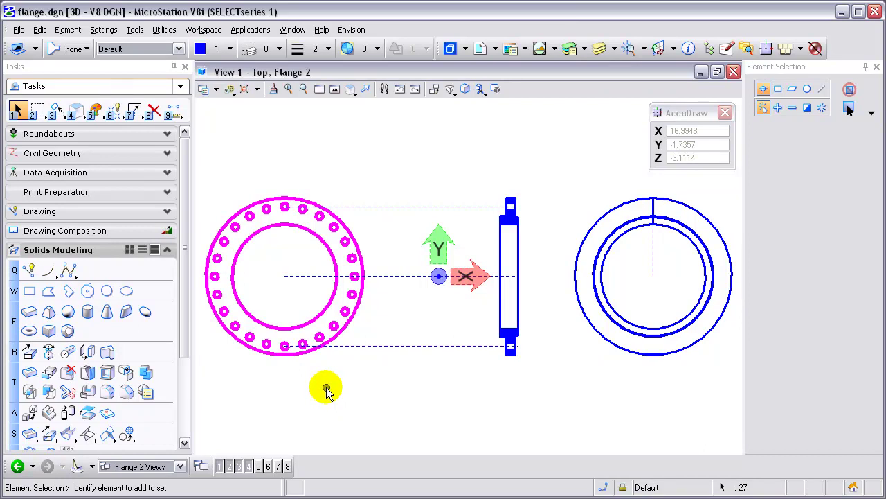
# Deselect the outer and inner flange circles, leaving only the bolt-hole circles selected.
pyautogui.keyDown('ctrl'); pyautogui.click(292, 355); pyautogui.keyUp('ctrl')
pyautogui.keyDown('ctrl'); pyautogui.click(290, 328); pyautogui.keyUp('ctrl')
pyautogui.click(288, 300)
# Move the hole circles from the left flange centre onto the right flange centre.
pyautogui.rightClick(416, 239)
pyautogui.click(453, 269)
pyautogui.click(286, 276)
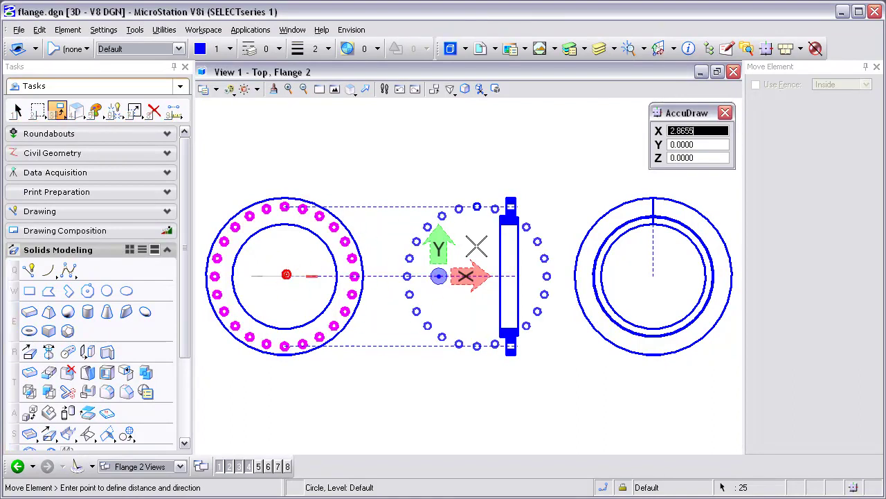
pyautogui.click(653, 275)
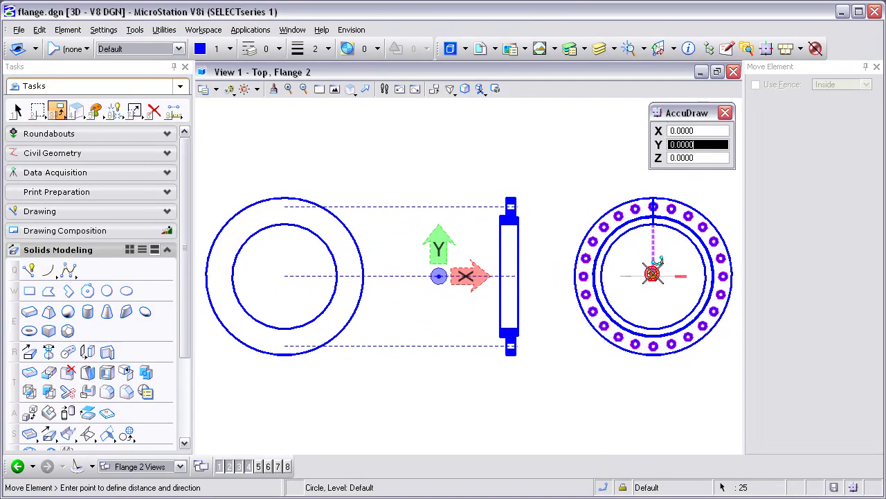
pyautogui.rightClick(627, 277)
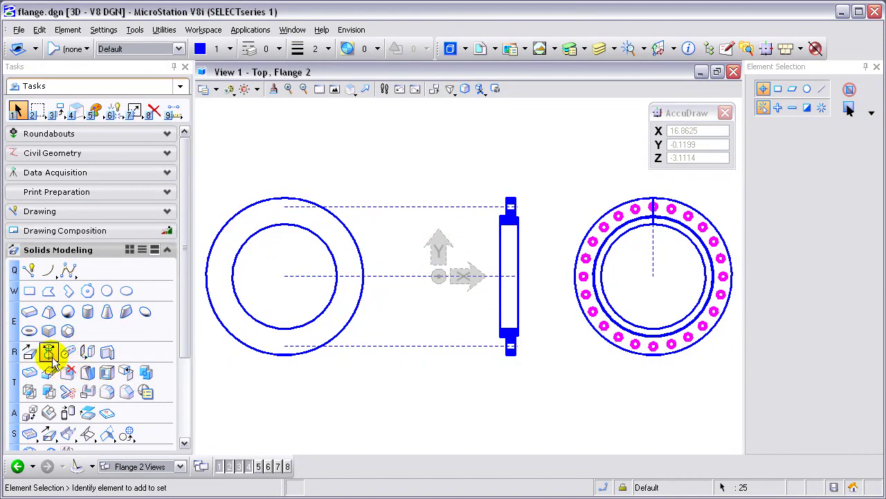
# Cut the hole circles fully through the right-hand flange solid using Cut Solids by Curves (Through, Both).
pyautogui.click(87, 393)
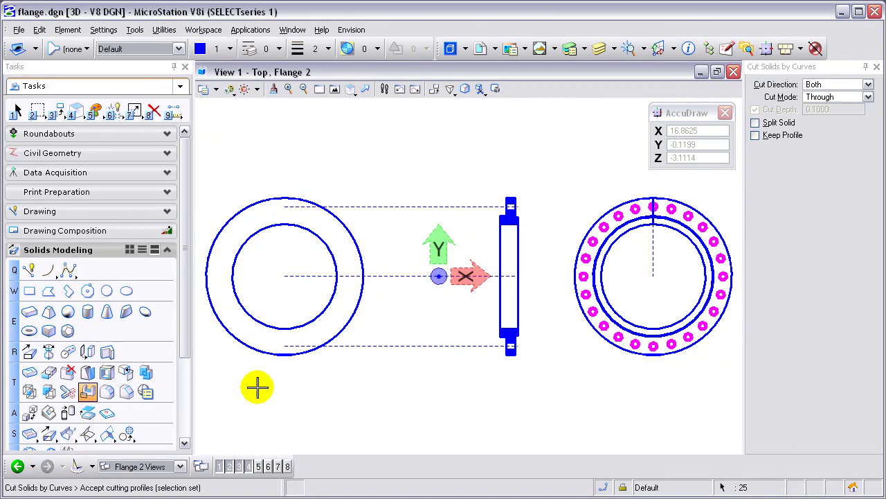
pyautogui.click(592, 385)
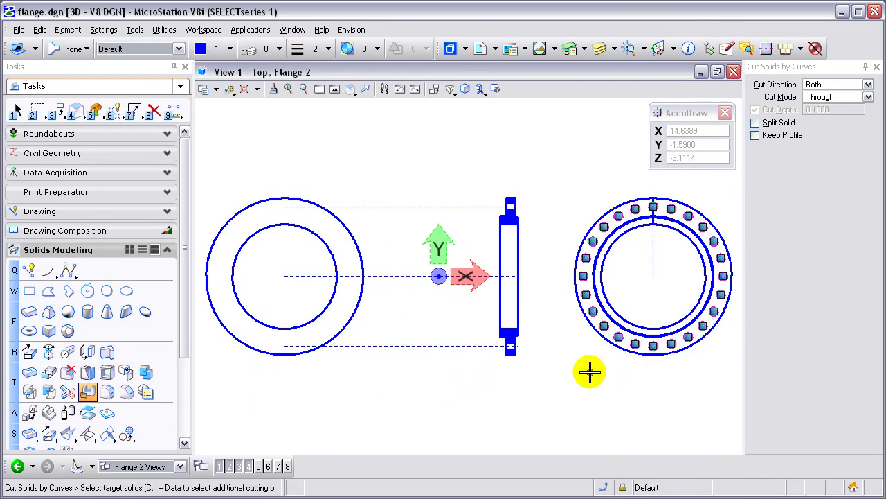
pyautogui.click(645, 354)
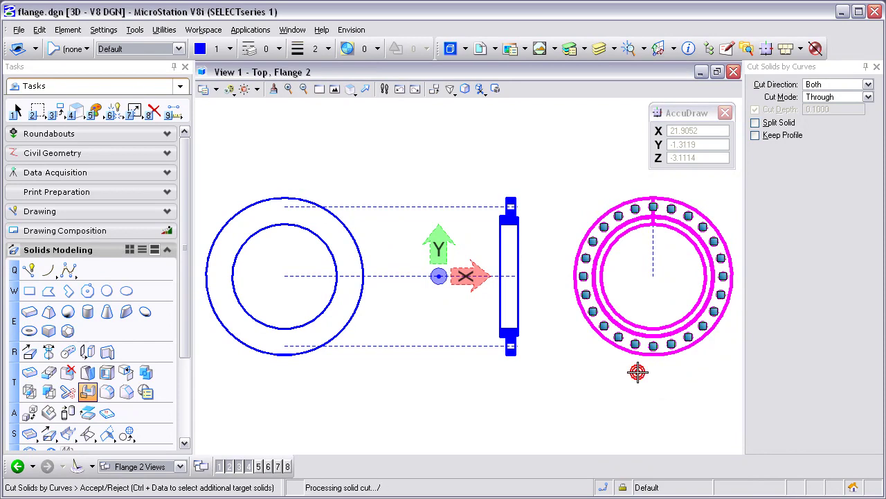
pyautogui.click(637, 373)
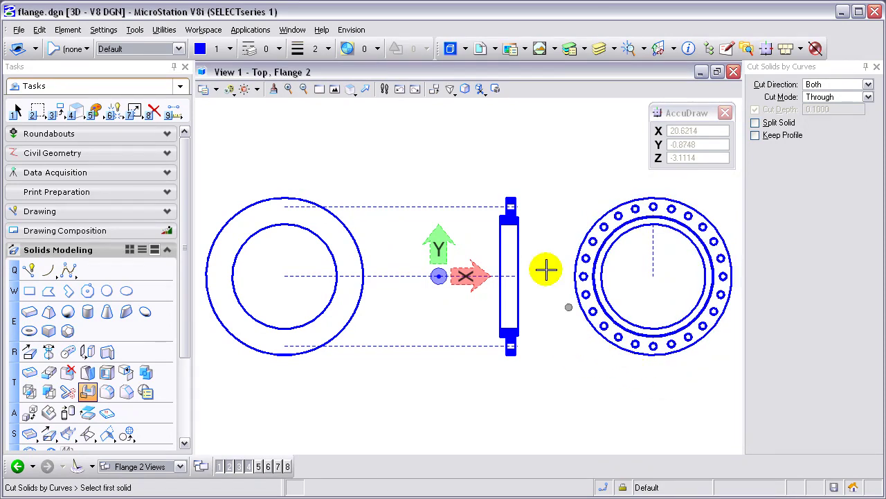
pyautogui.click(350, 89)
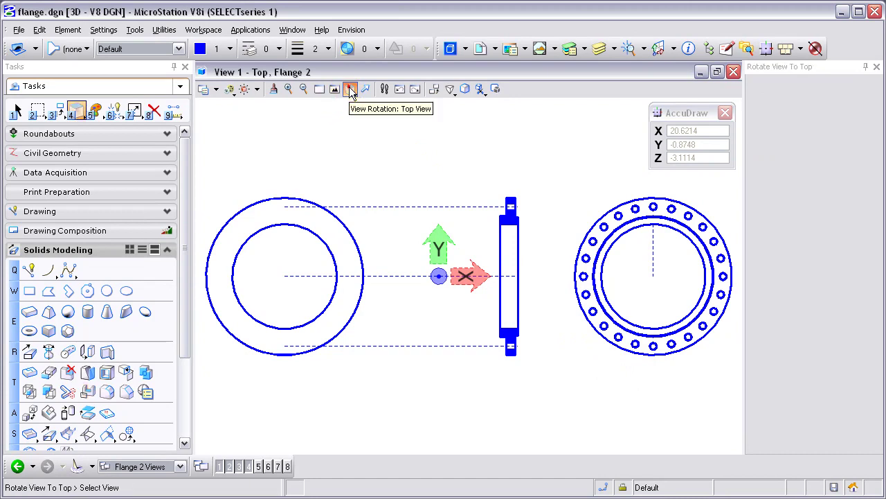
# Switch the view to Isometric and centre the flange ring in it.
pyautogui.click(350, 89)
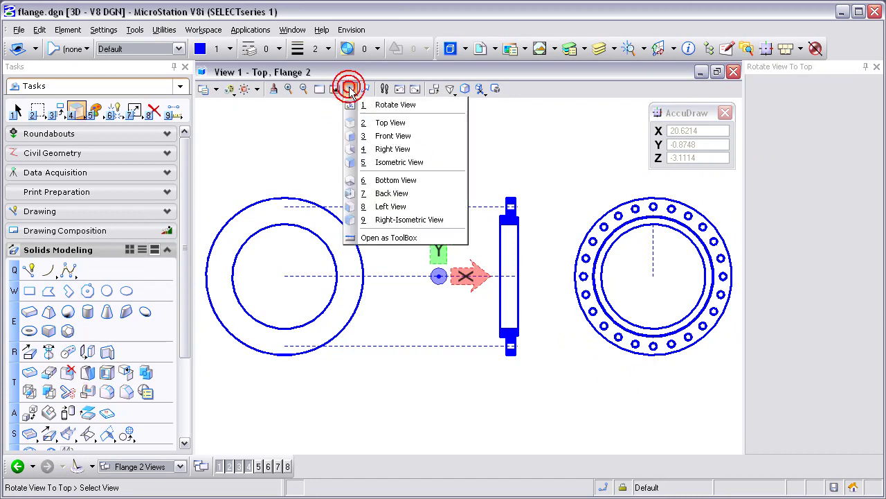
pyautogui.click(405, 166)
pyautogui.moveTo(651, 228); pyautogui.dragTo(487, 275, button='middle')
pyautogui.scroll(4, 512, 284)
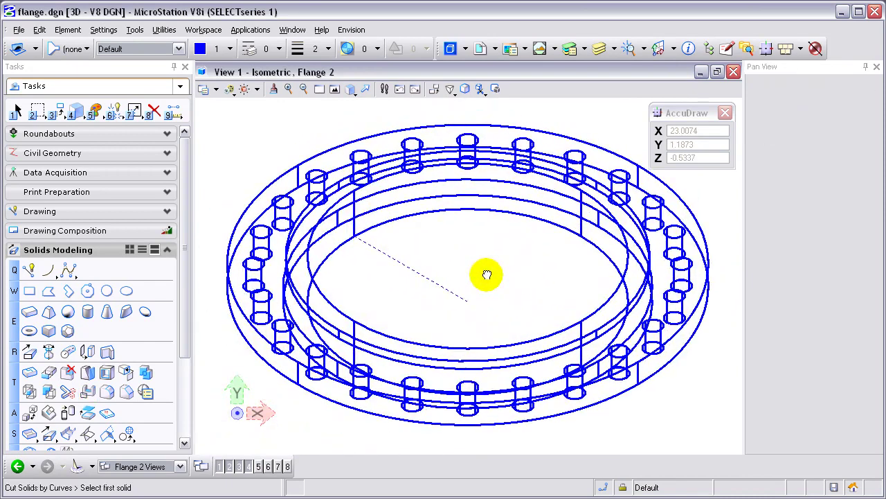
# Set the view's display style to Illustration With Shadows.
pyautogui.click(206, 88)
pyautogui.click(392, 146)
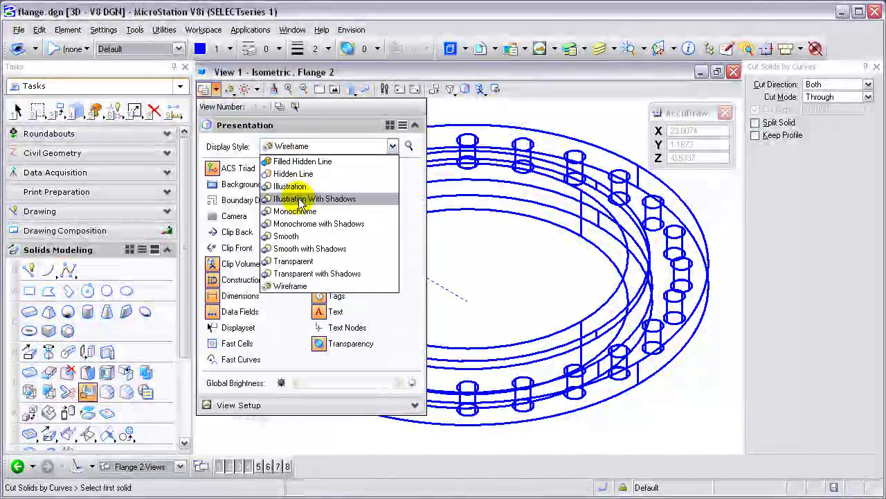
pyautogui.click(299, 199)
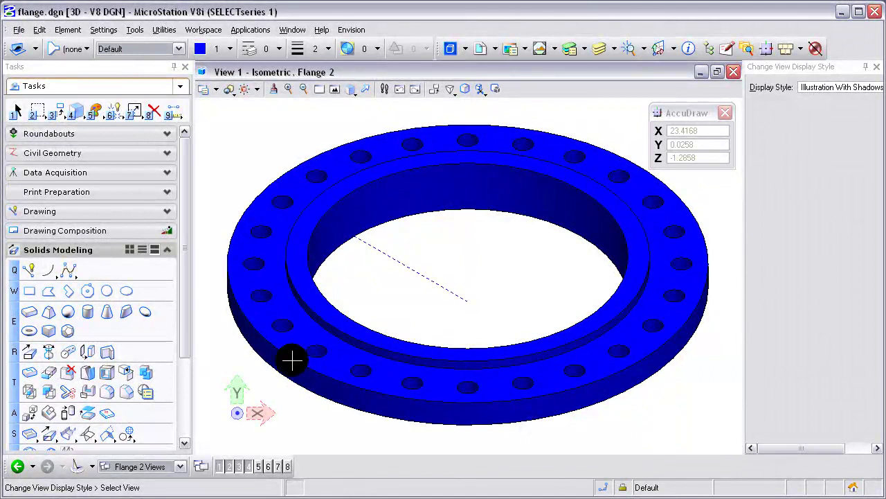
pyautogui.click(127, 392)
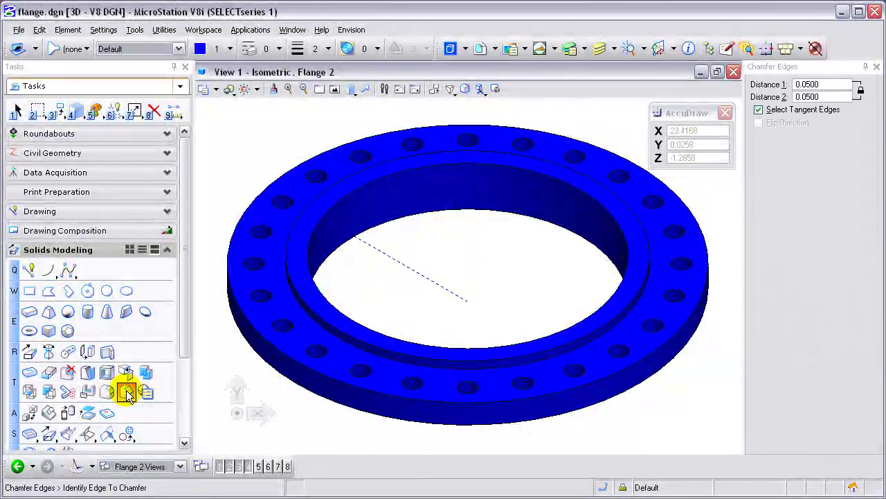
# Chamfer the top outer edge, then the bottom outer edge, each at distance 0.0500.
pyautogui.click(277, 352)
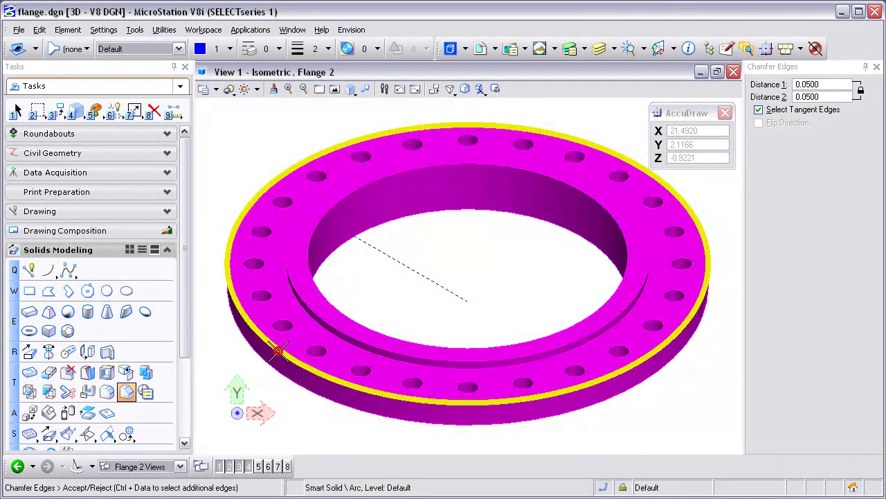
pyautogui.click(278, 352)
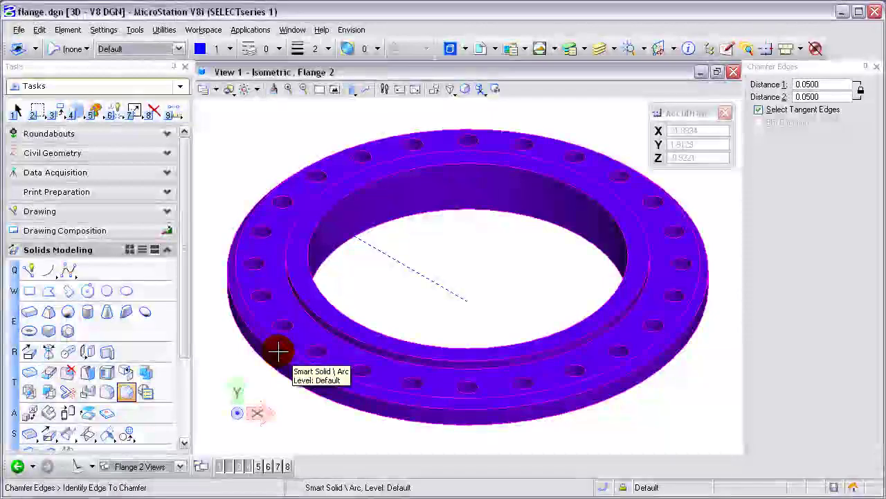
pyautogui.click(277, 374)
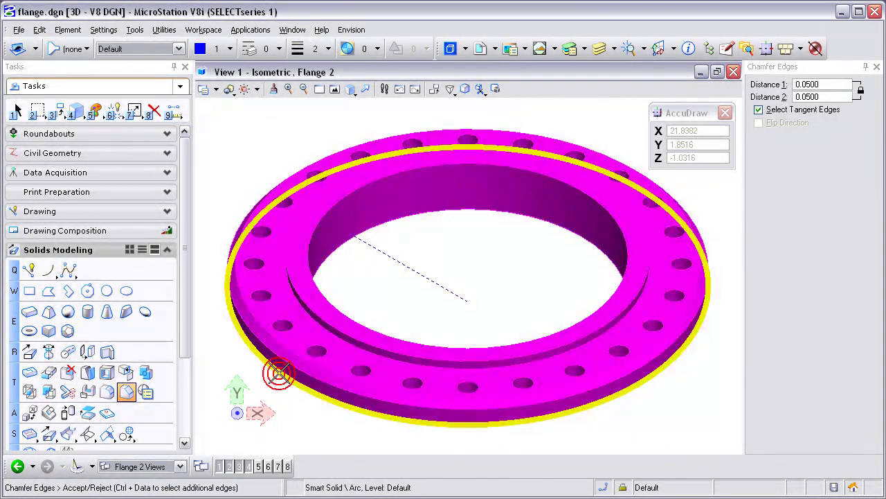
pyautogui.click(279, 374)
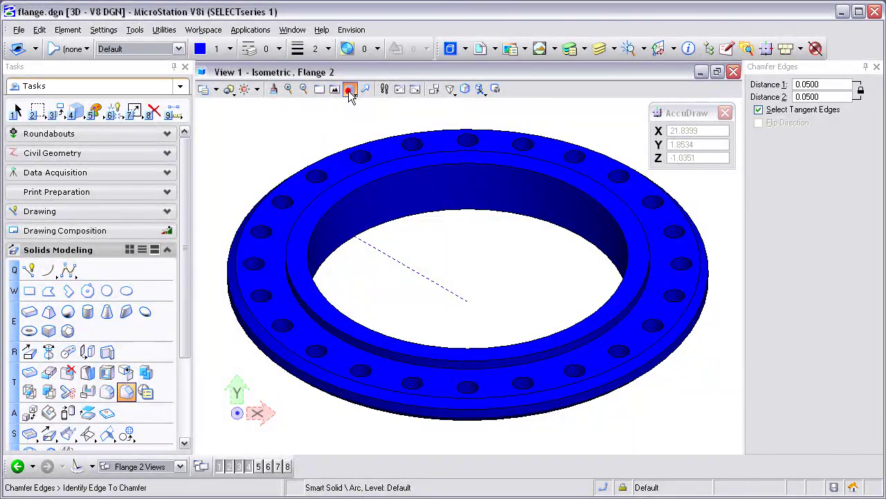
# Rotate the view freely to inspect the chamfered flange from flatter, edge-on and angled positions.
pyautogui.click(349, 95)
pyautogui.click(377, 98)
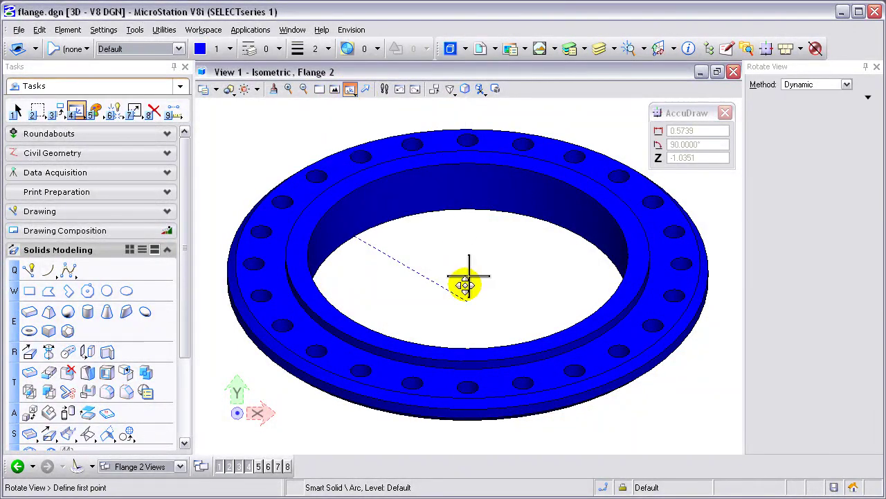
pyautogui.click(467, 299)
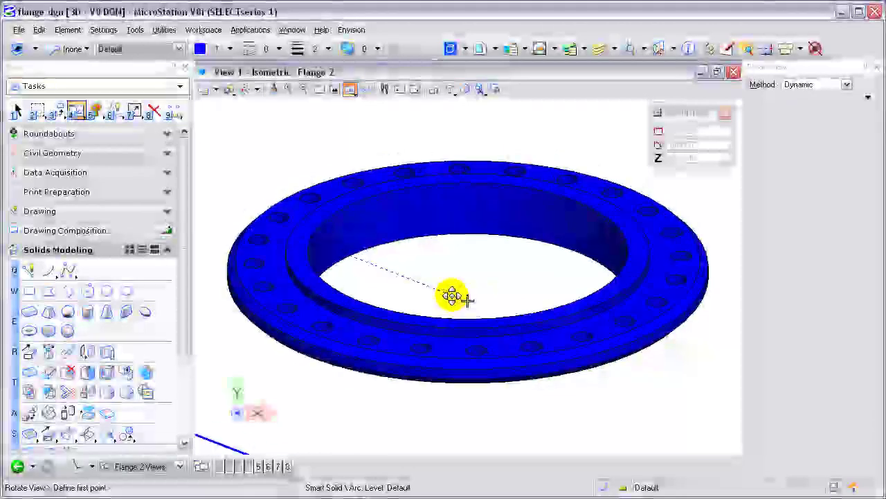
pyautogui.click(411, 264)
pyautogui.click(569, 322)
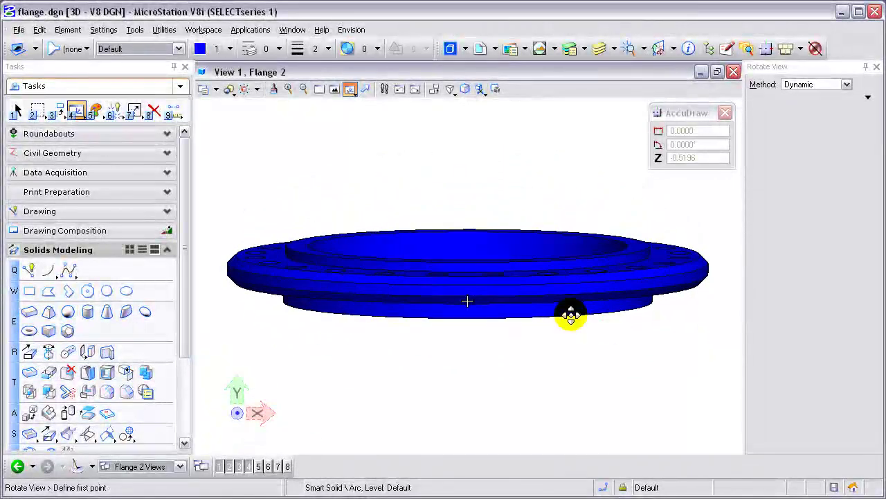